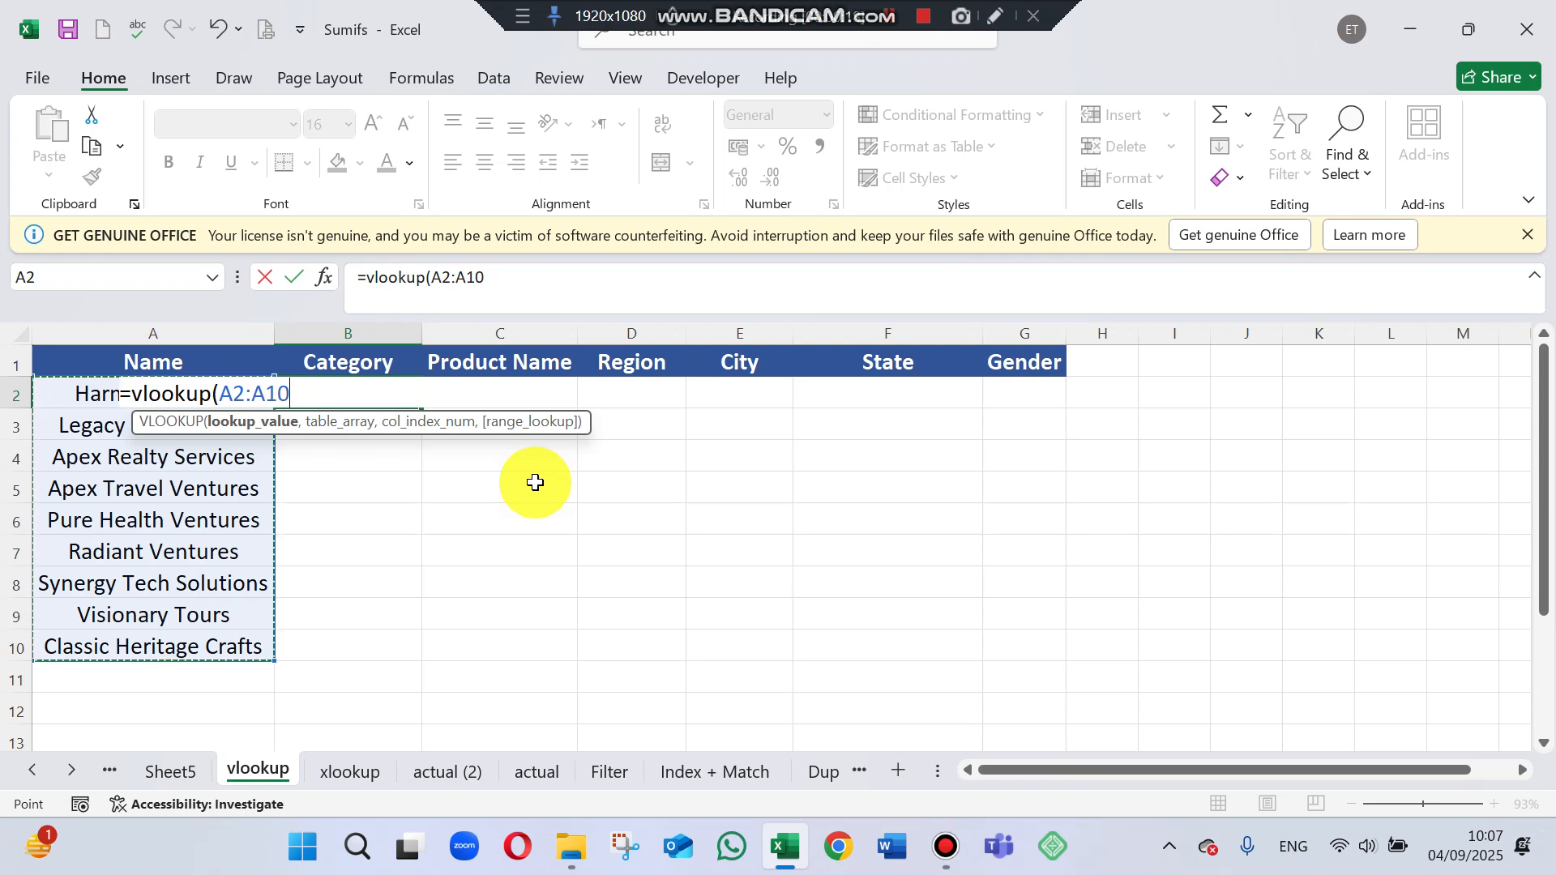
Make the VLOOKUP lookup range $A$2:$A$10 absolute and set the table array to $B$2:$H$331 on the actual sheet.
key(F4)
text(,)
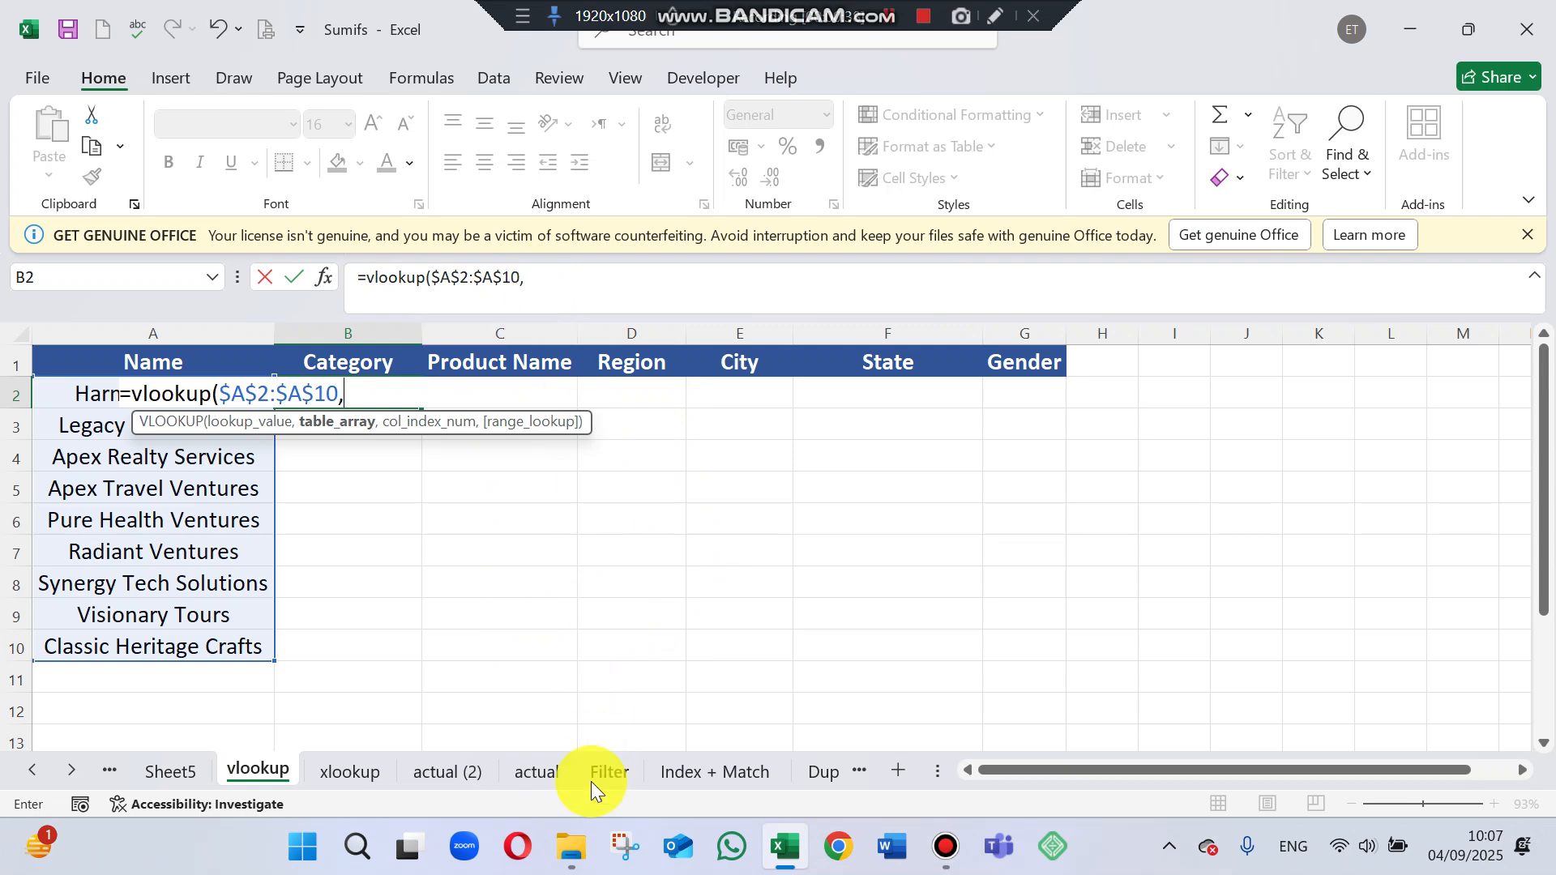
click(541, 774)
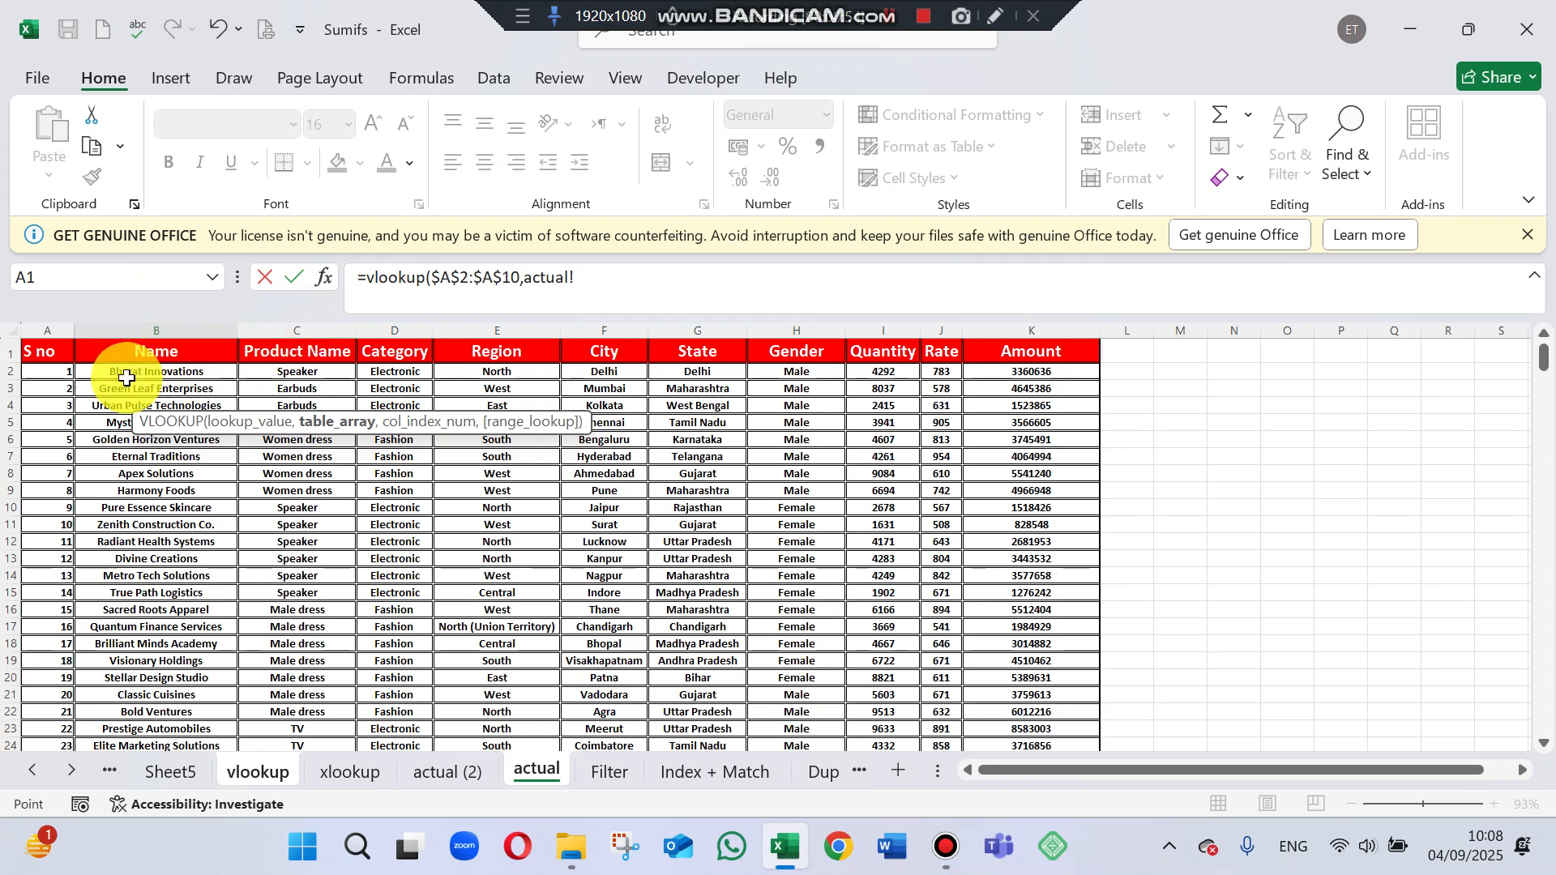
drag(127, 374, 801, 504)
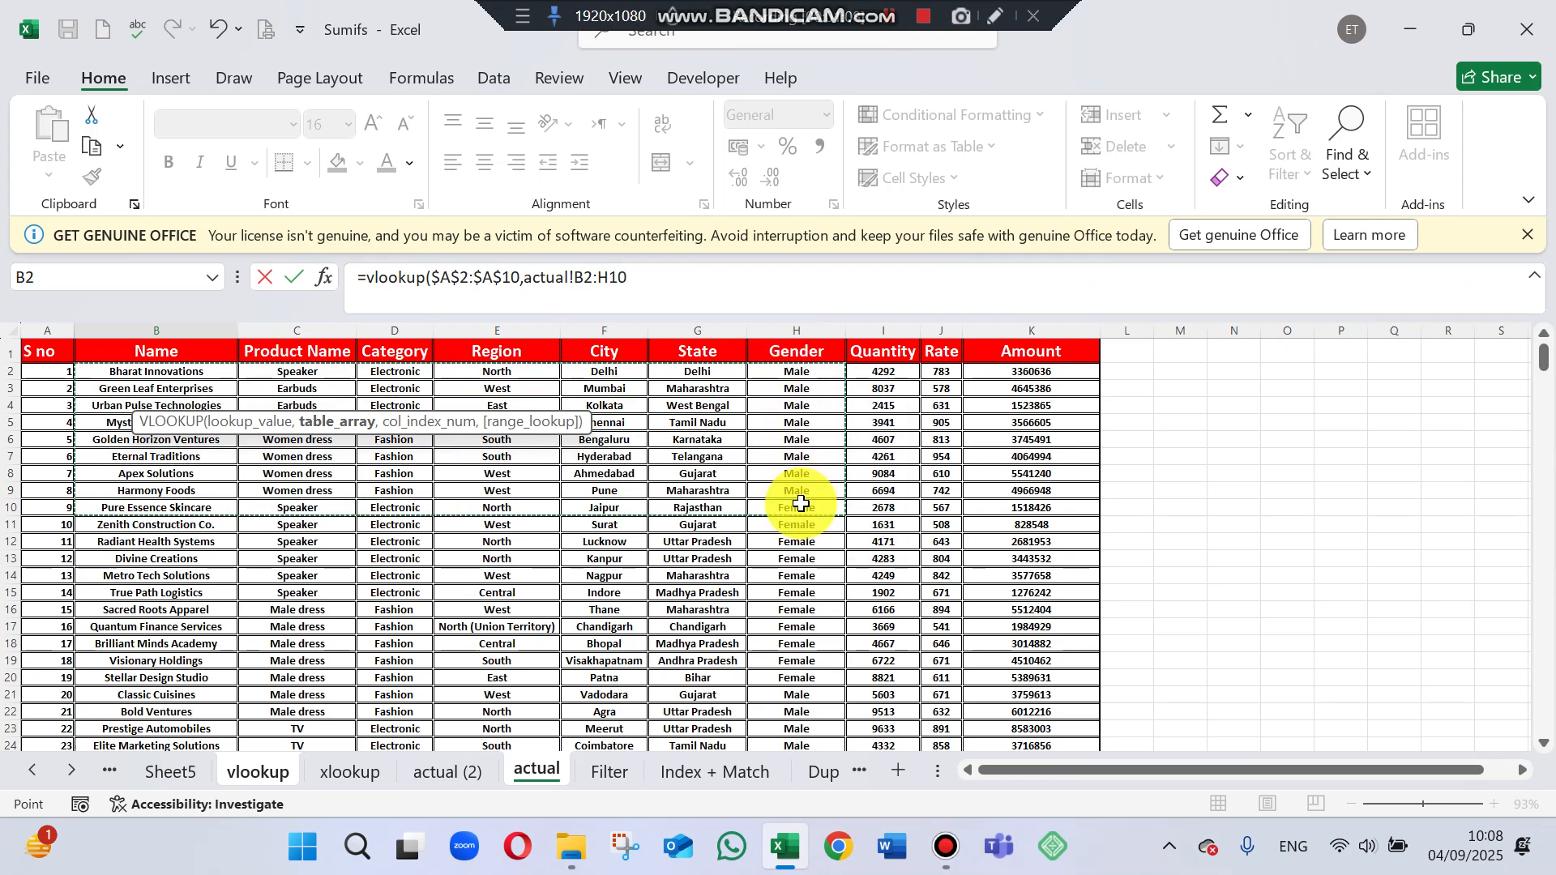
key(ctrl+shift+Down)
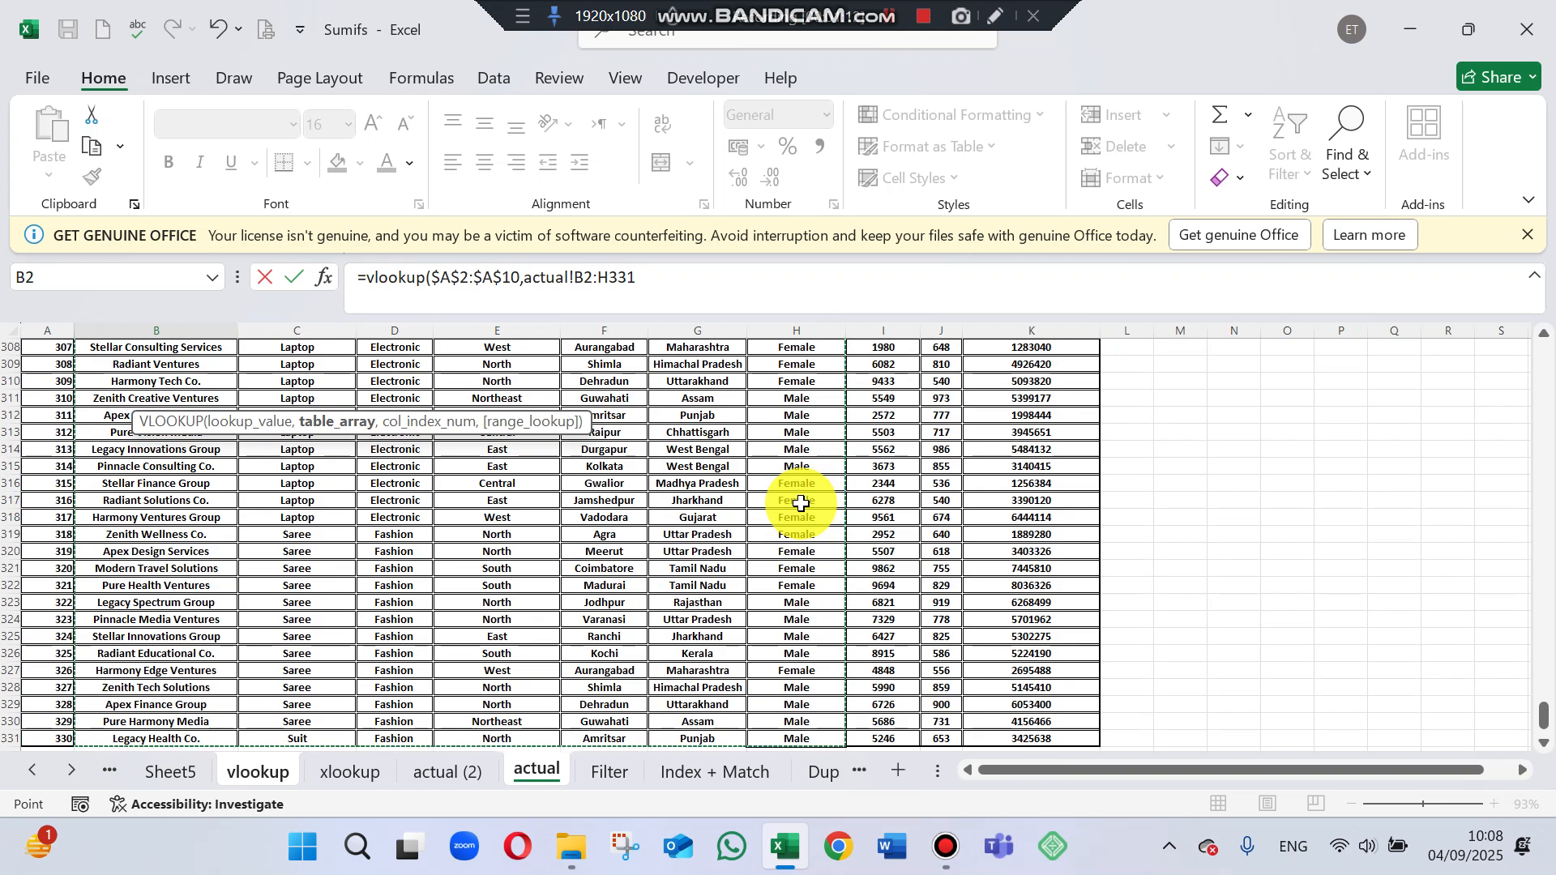
key(F4)
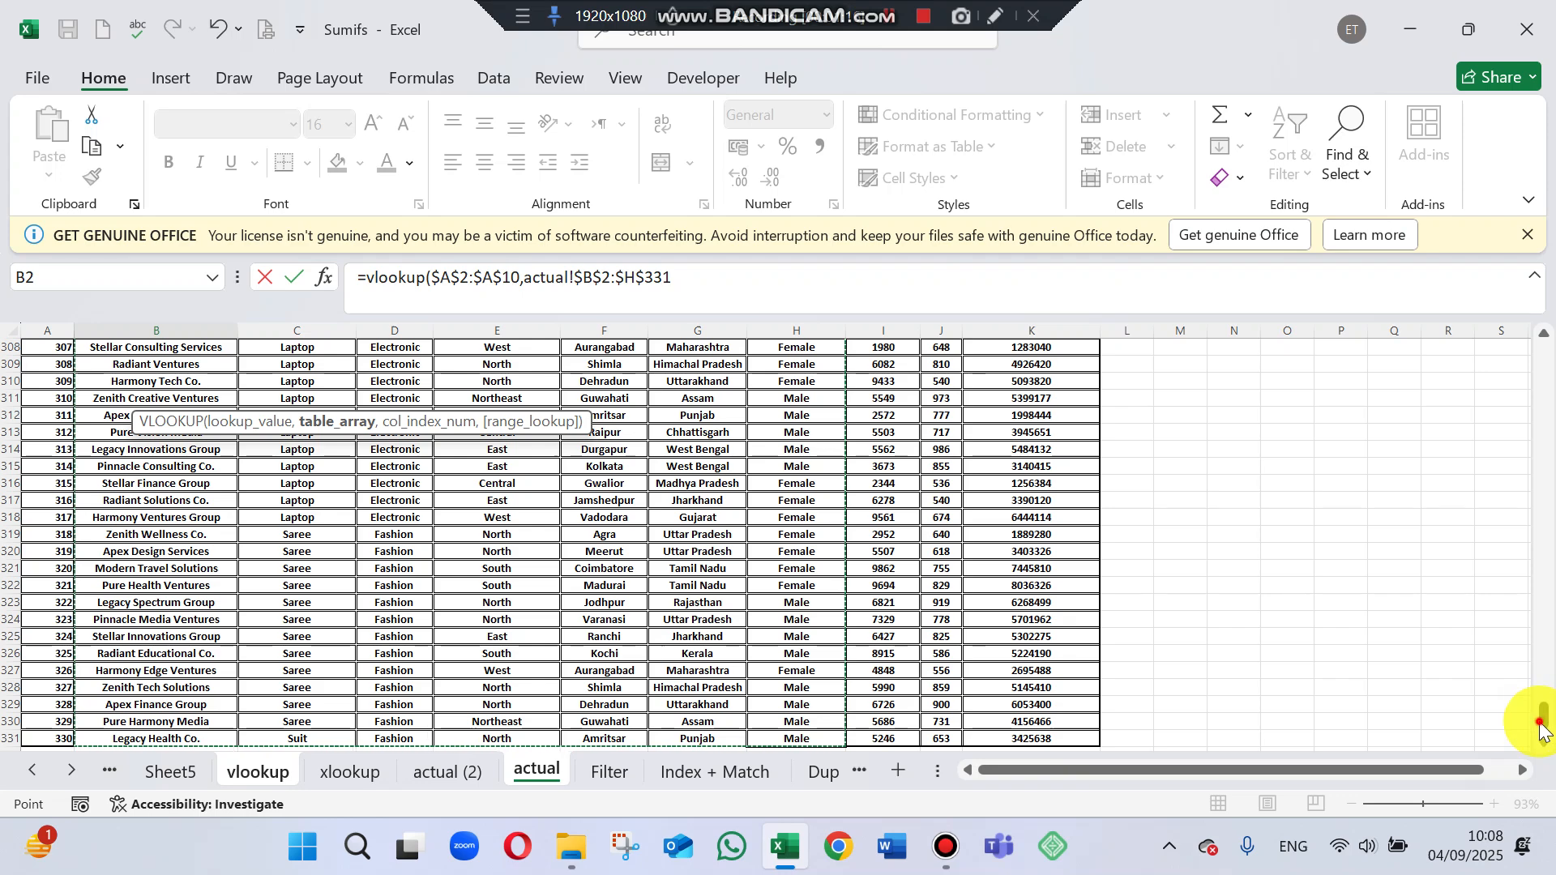
drag(1542, 730, 1518, 292)
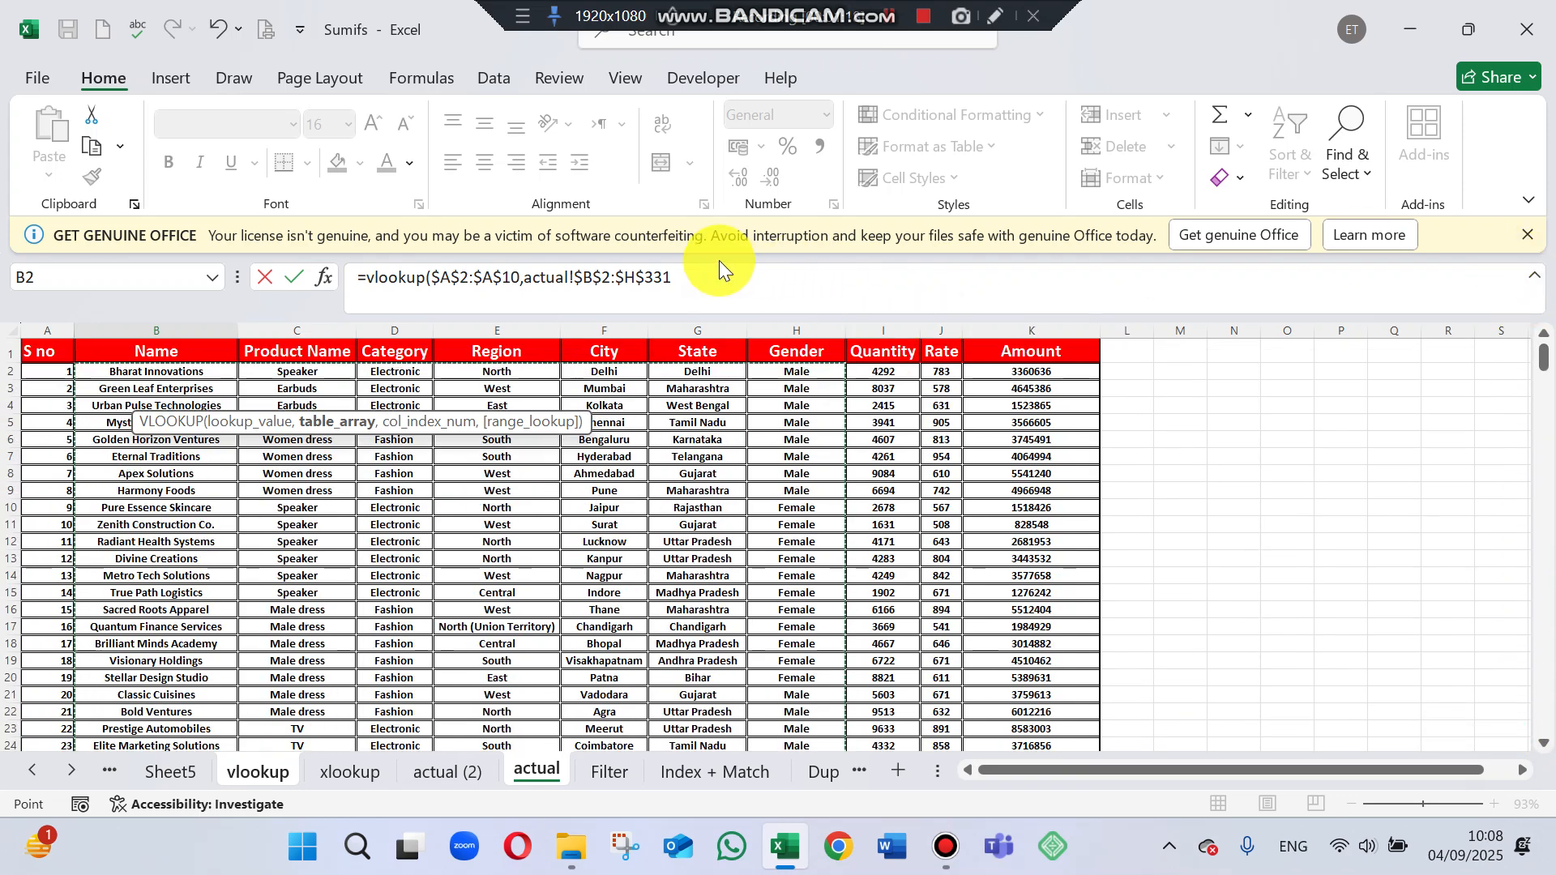
click(698, 266)
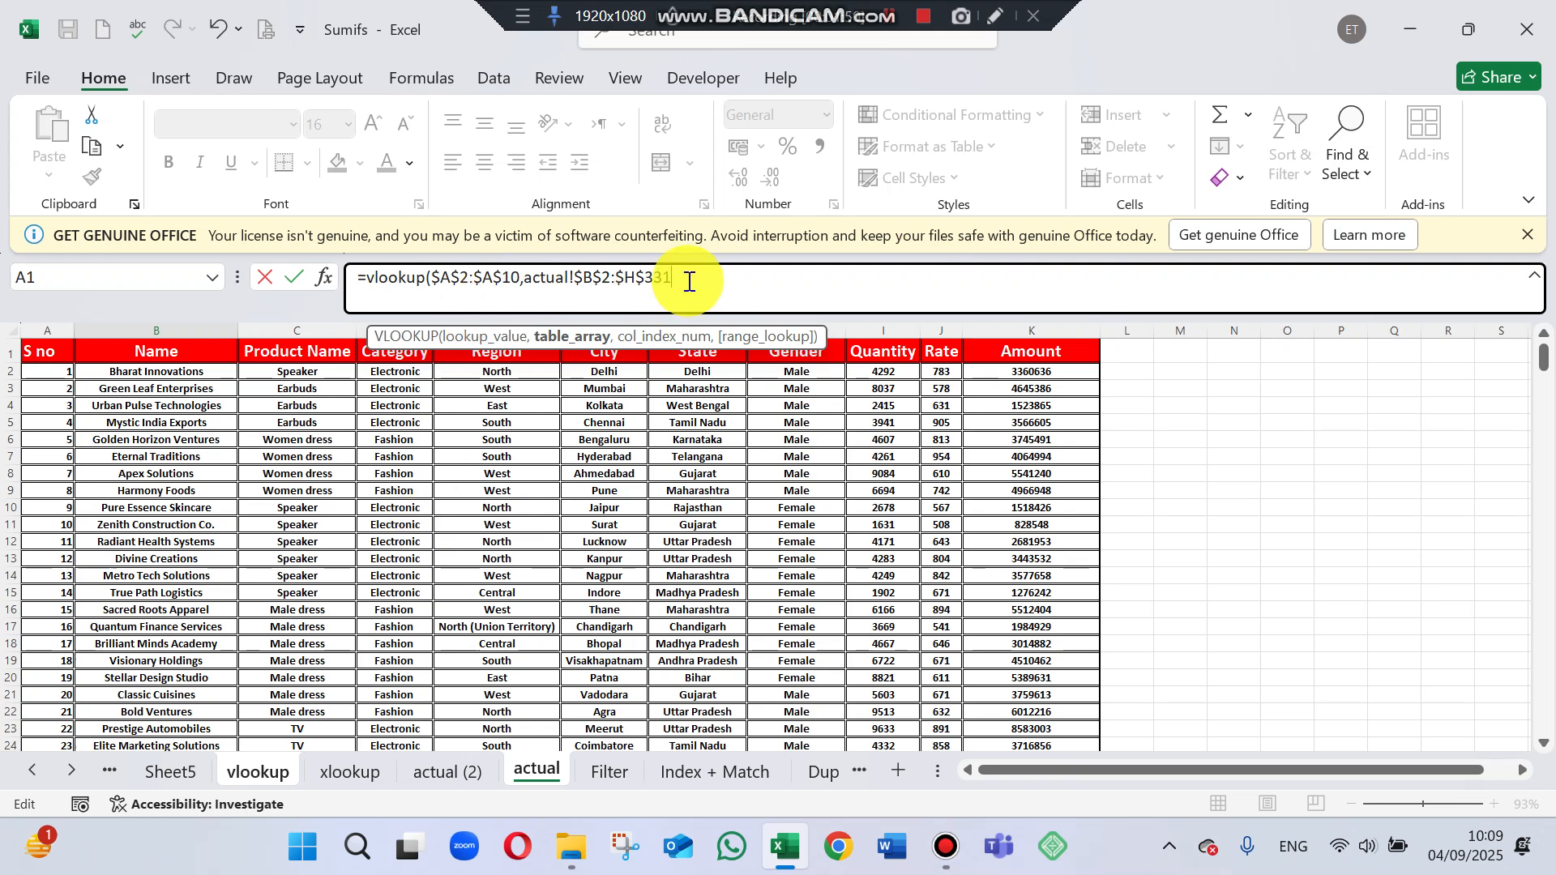
text(,)
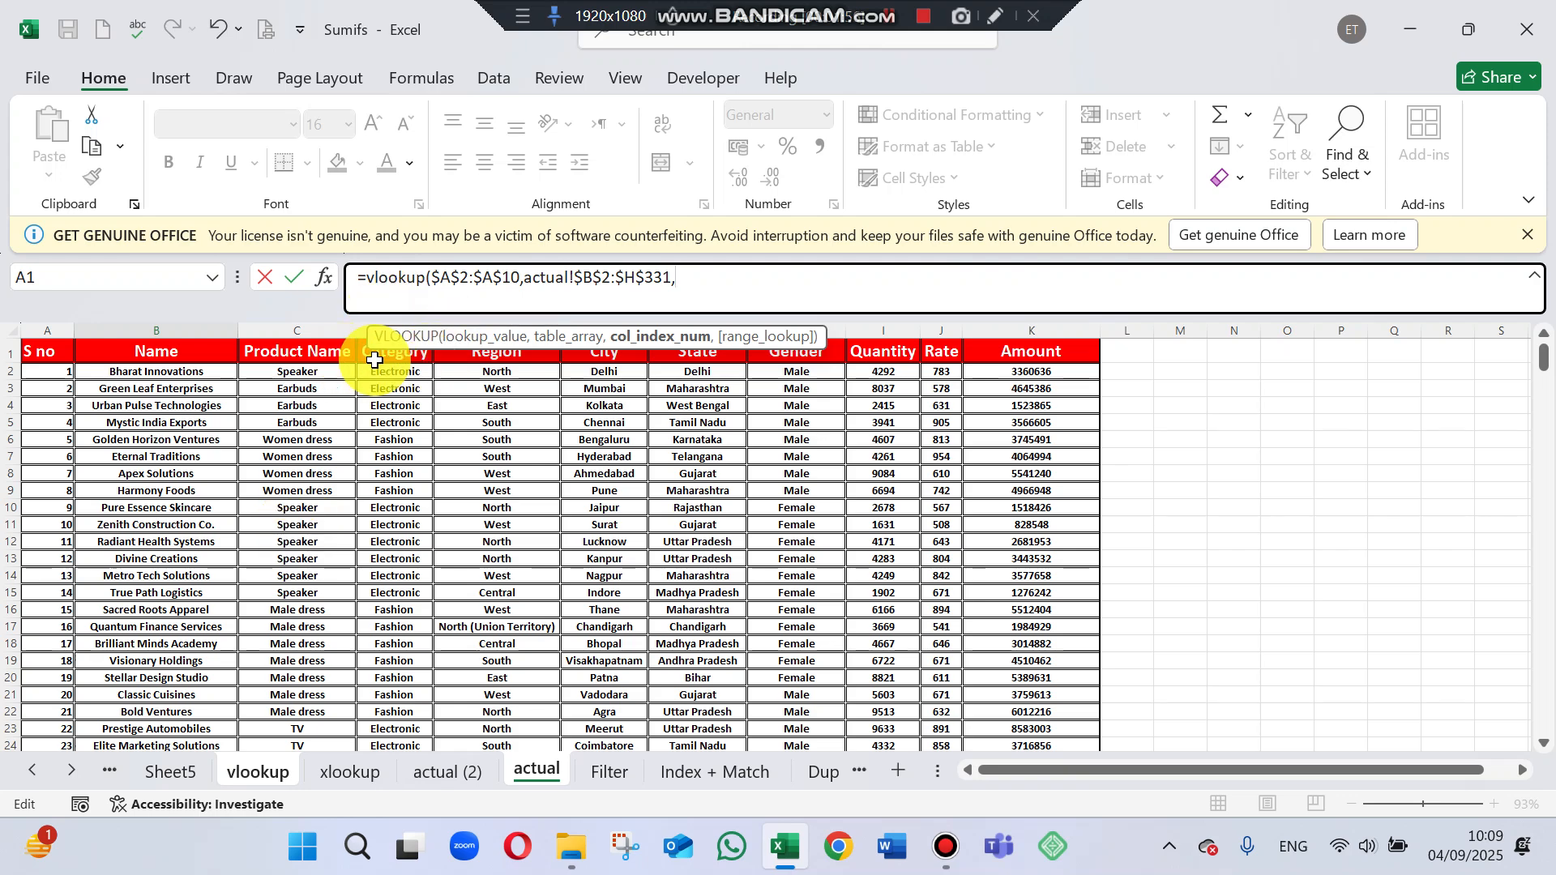
drag(1538, 358, 1526, 206)
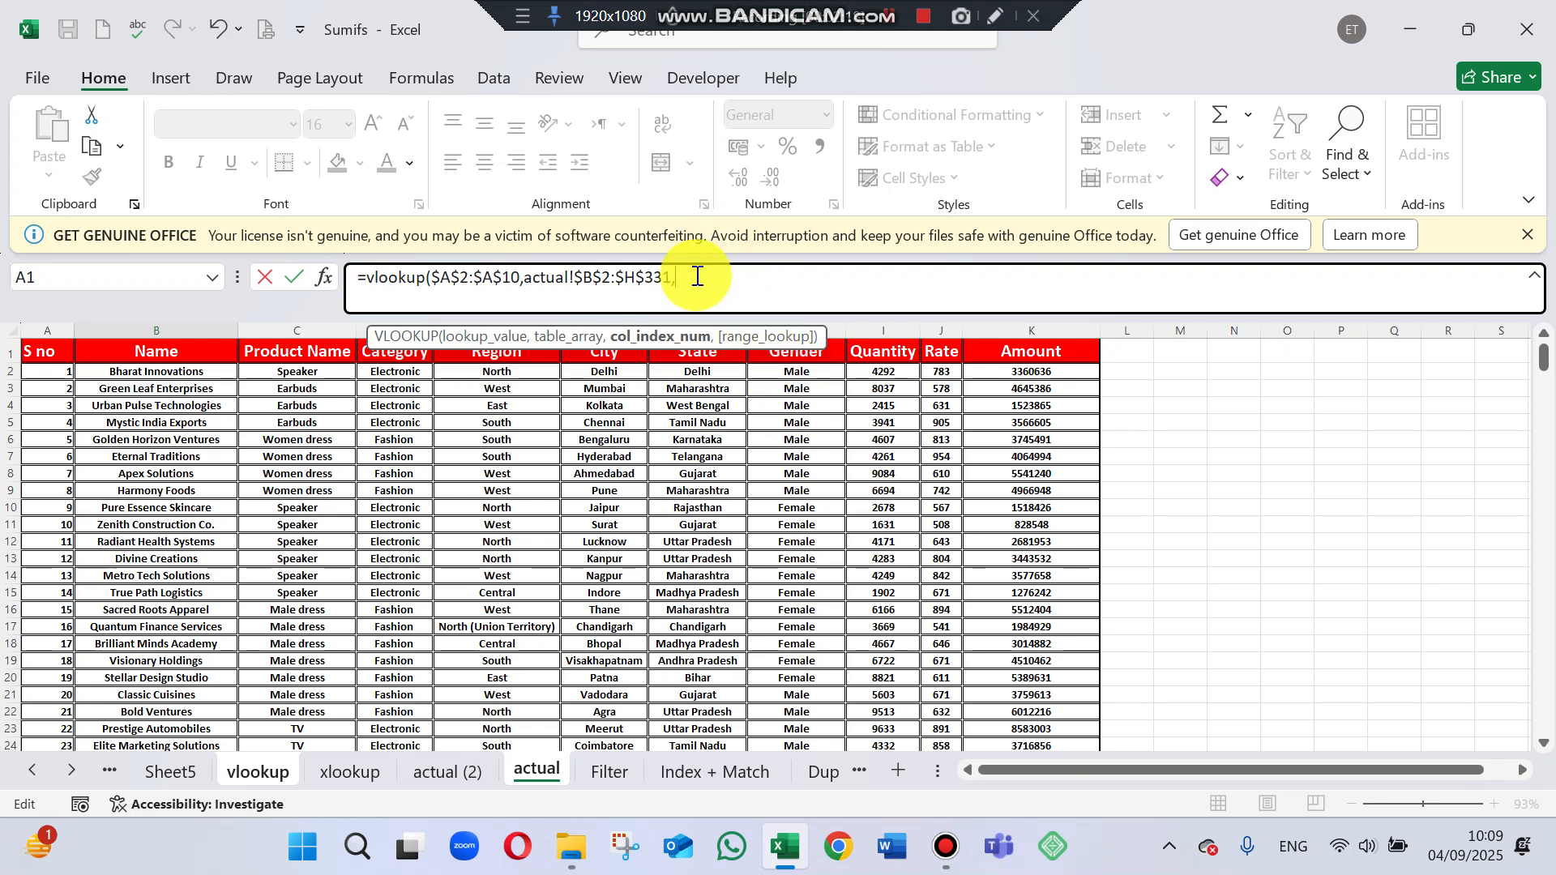
text(CO)
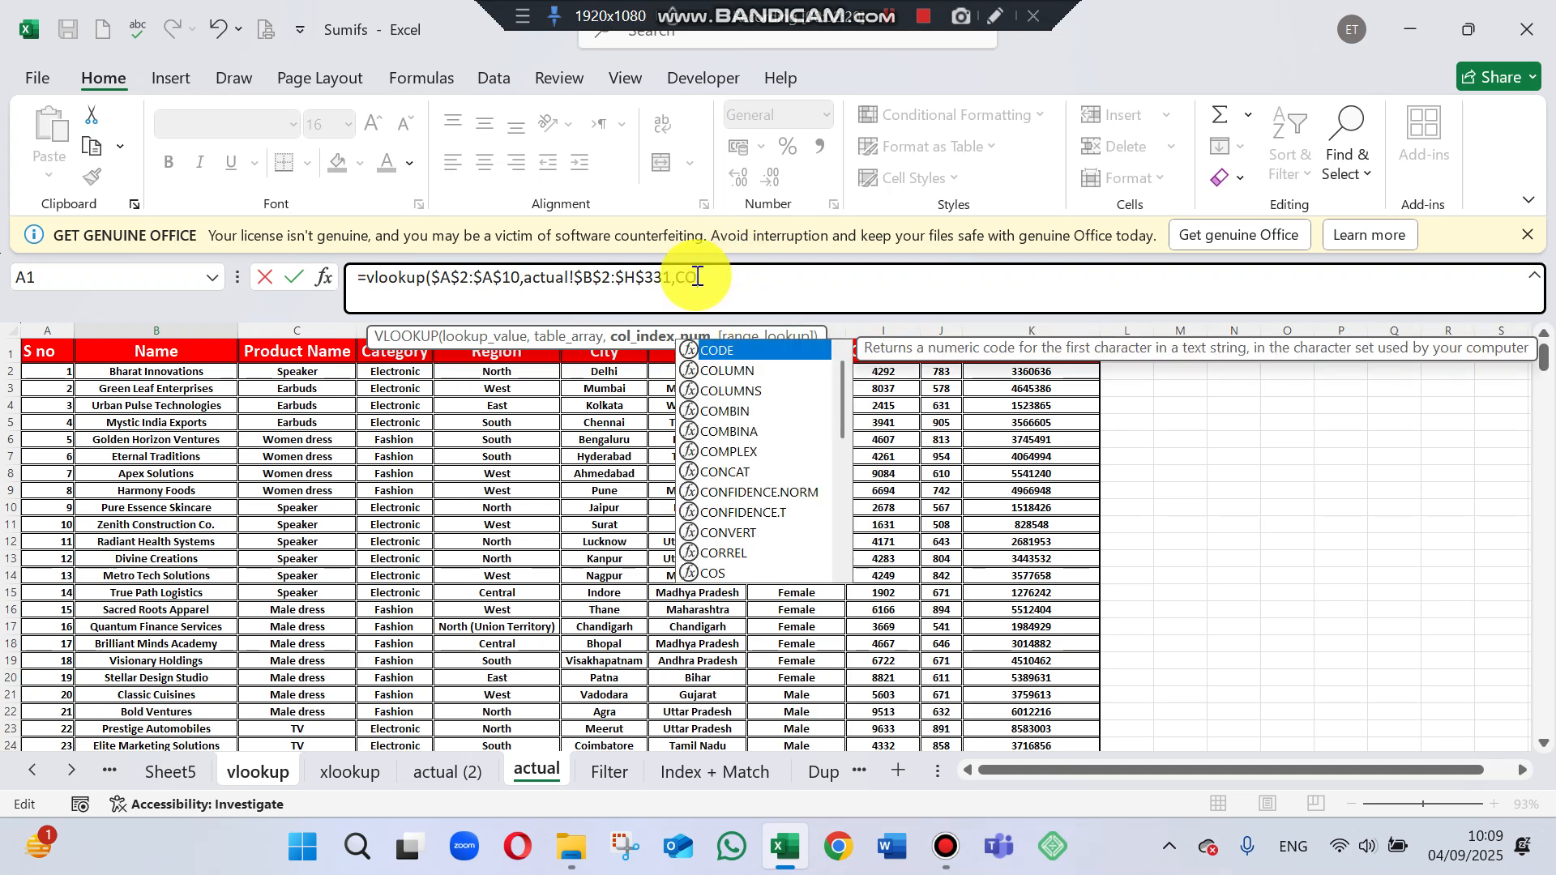
double_click(751, 367)
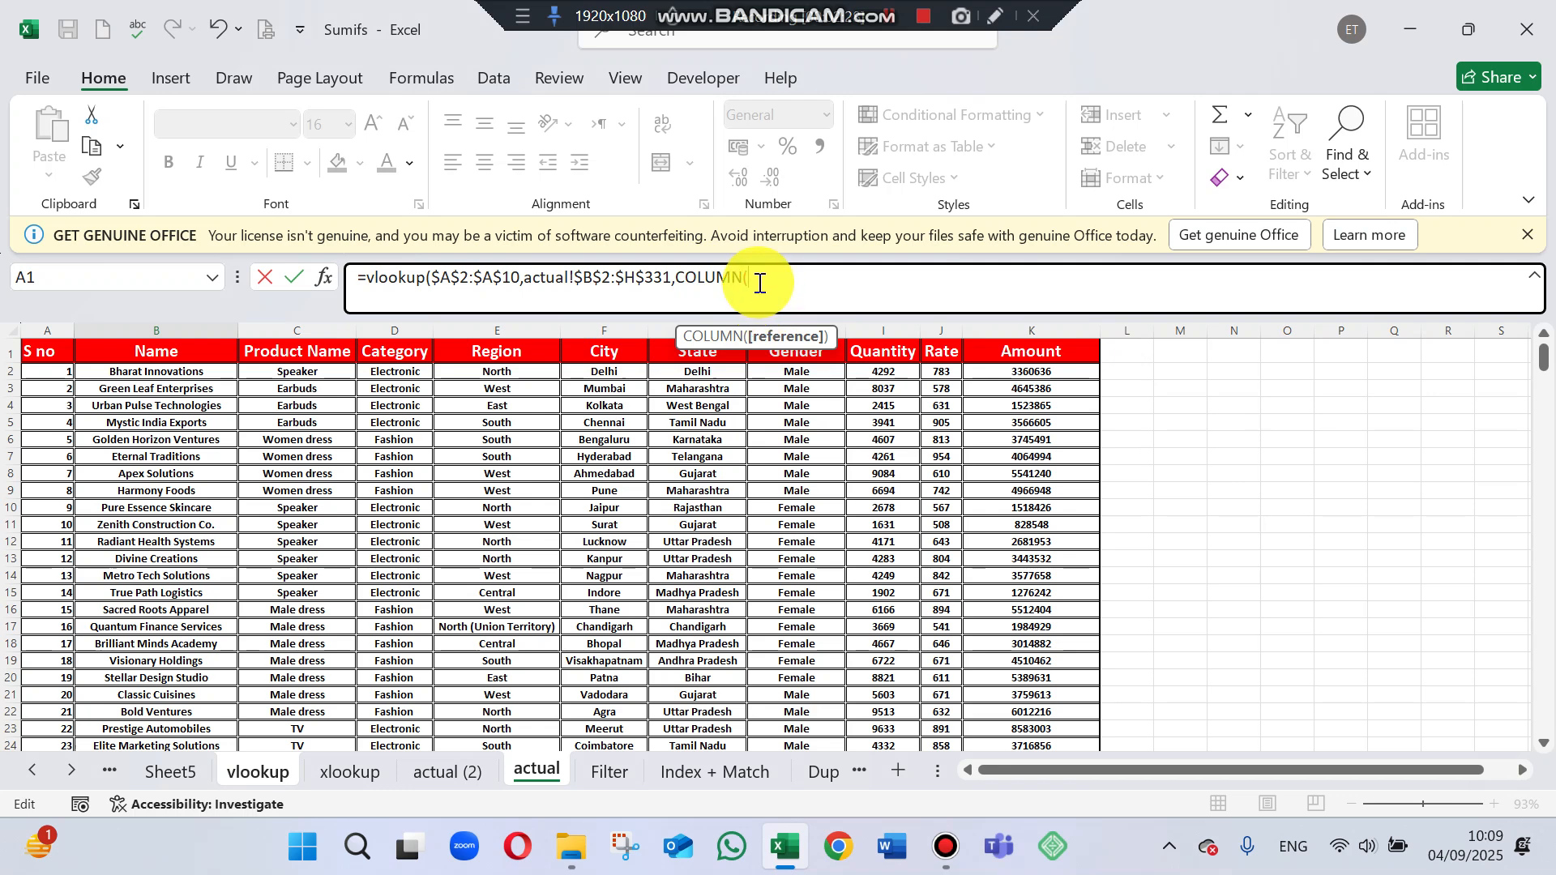
key(BackSpace)
key(BackSpace)
key(BackSpace)
key(BackSpace)
key(BackSpace)
key(BackSpace)
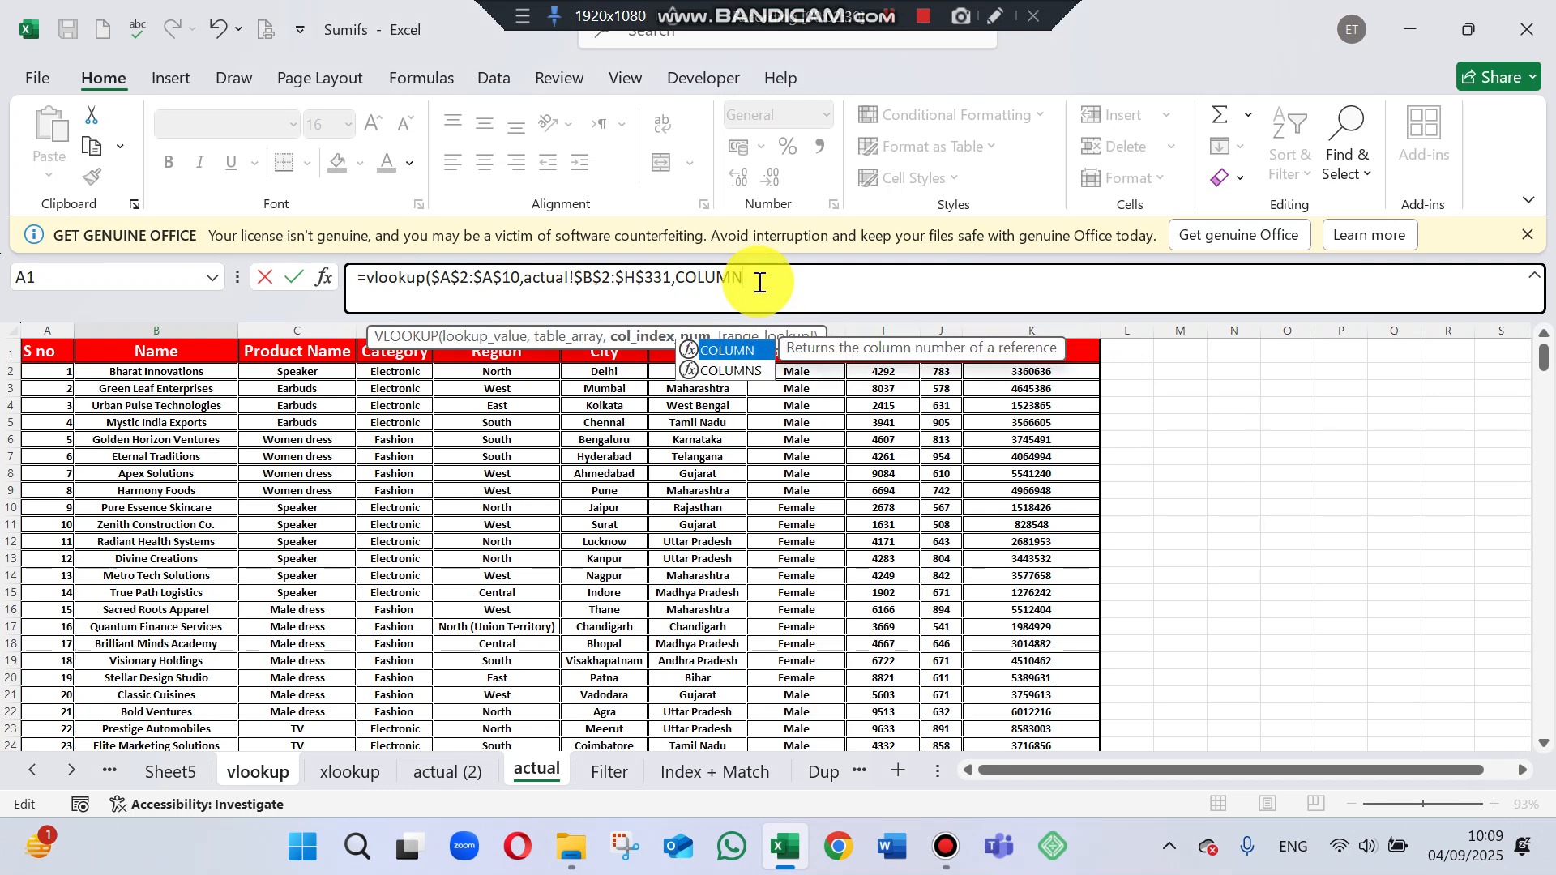
key(BackSpace)
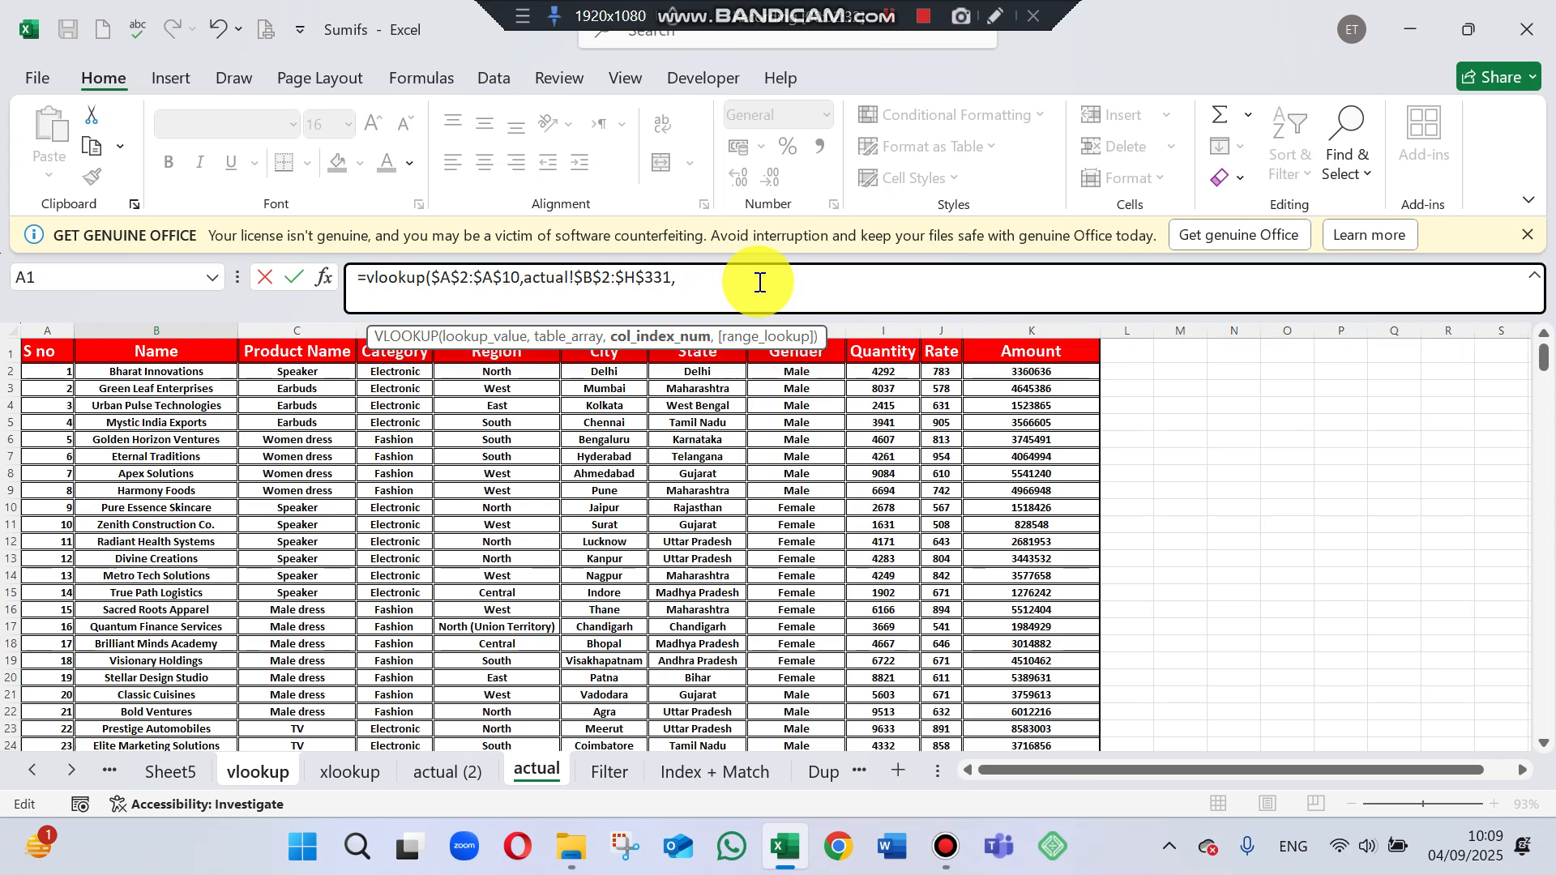
Enter the array {4,5,6,7,8} as the VLOOKUP column index.
text({4,)
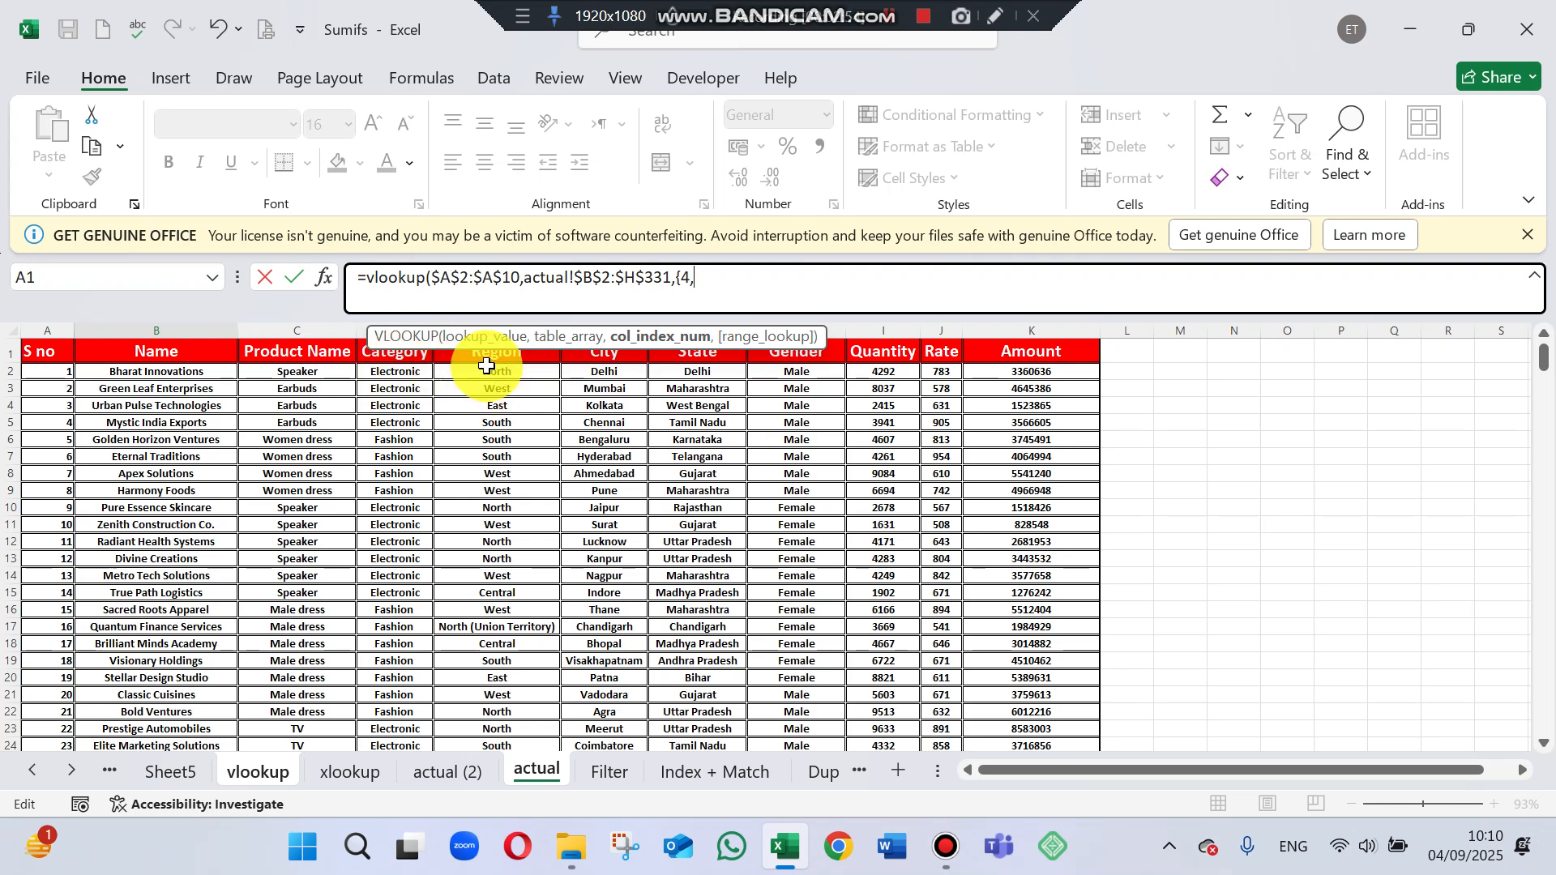
text(5,)
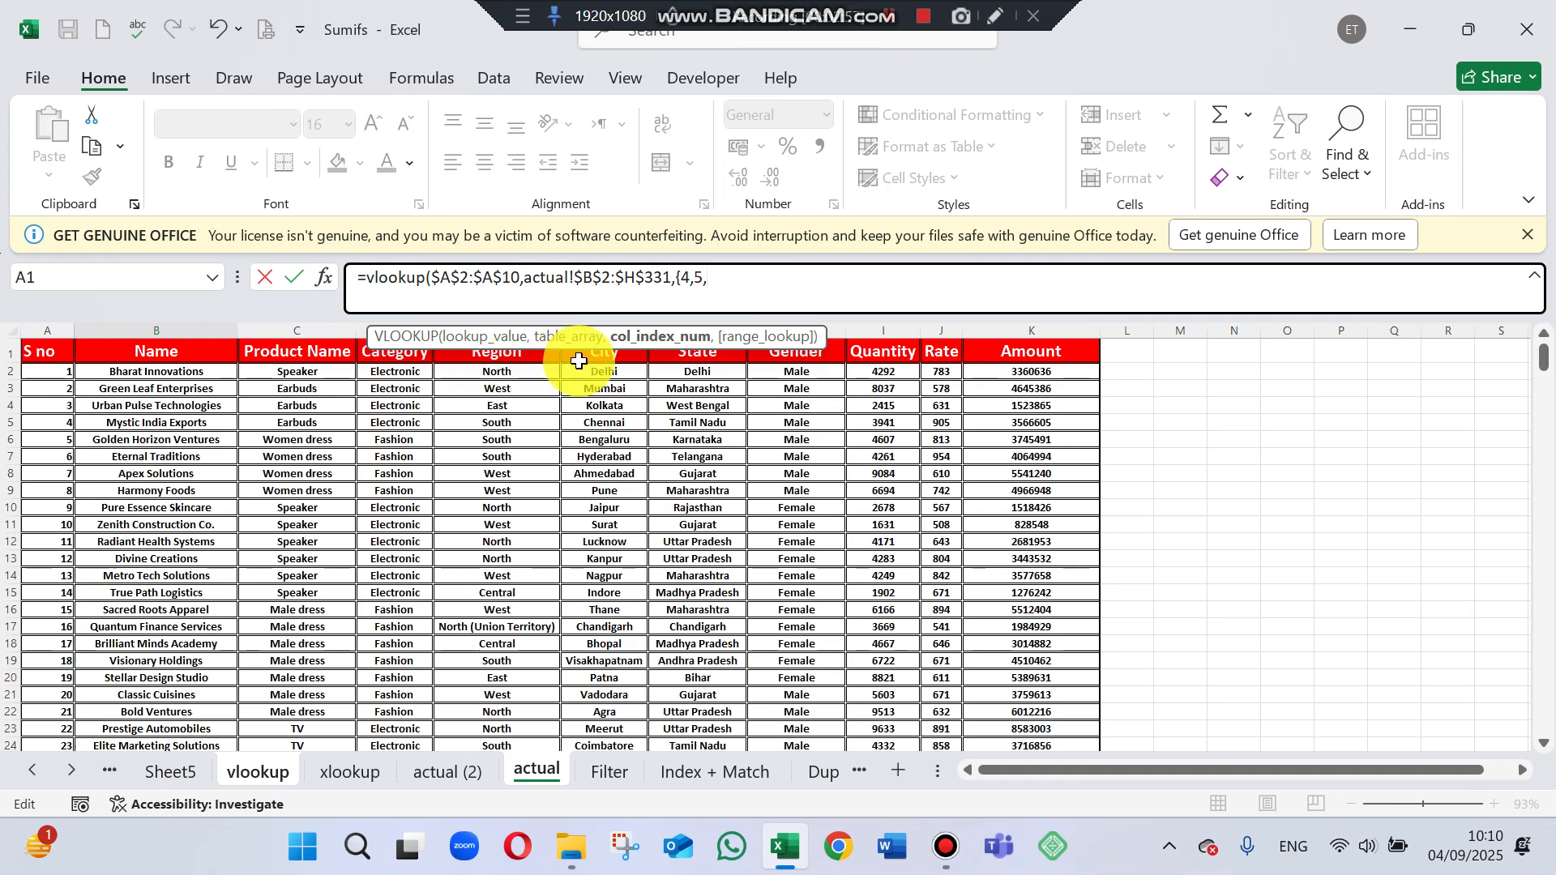
text(6,7,8)
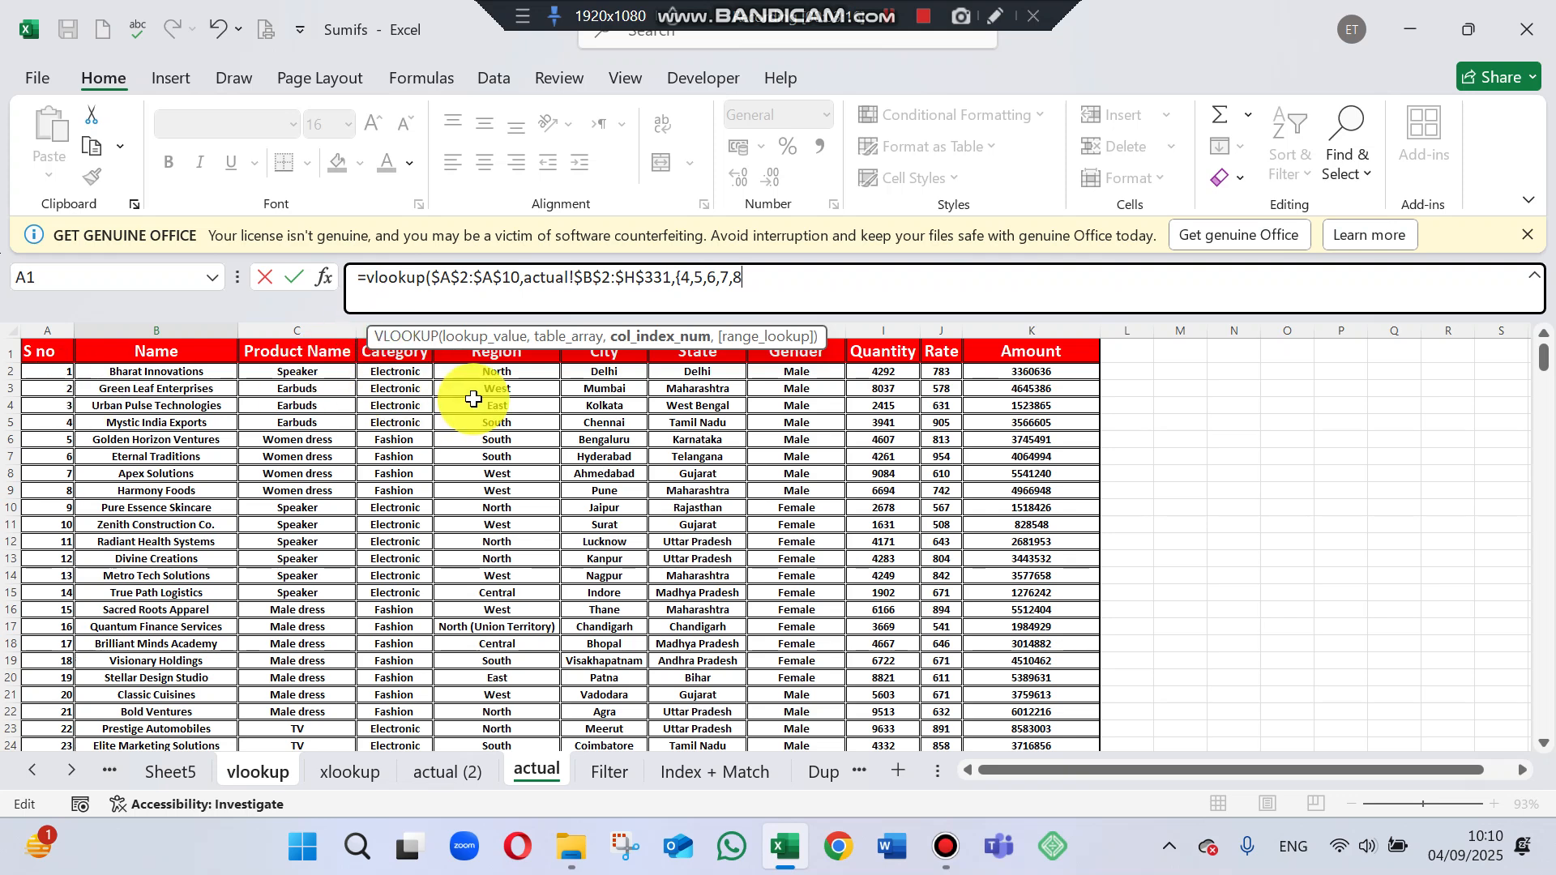
text(},)
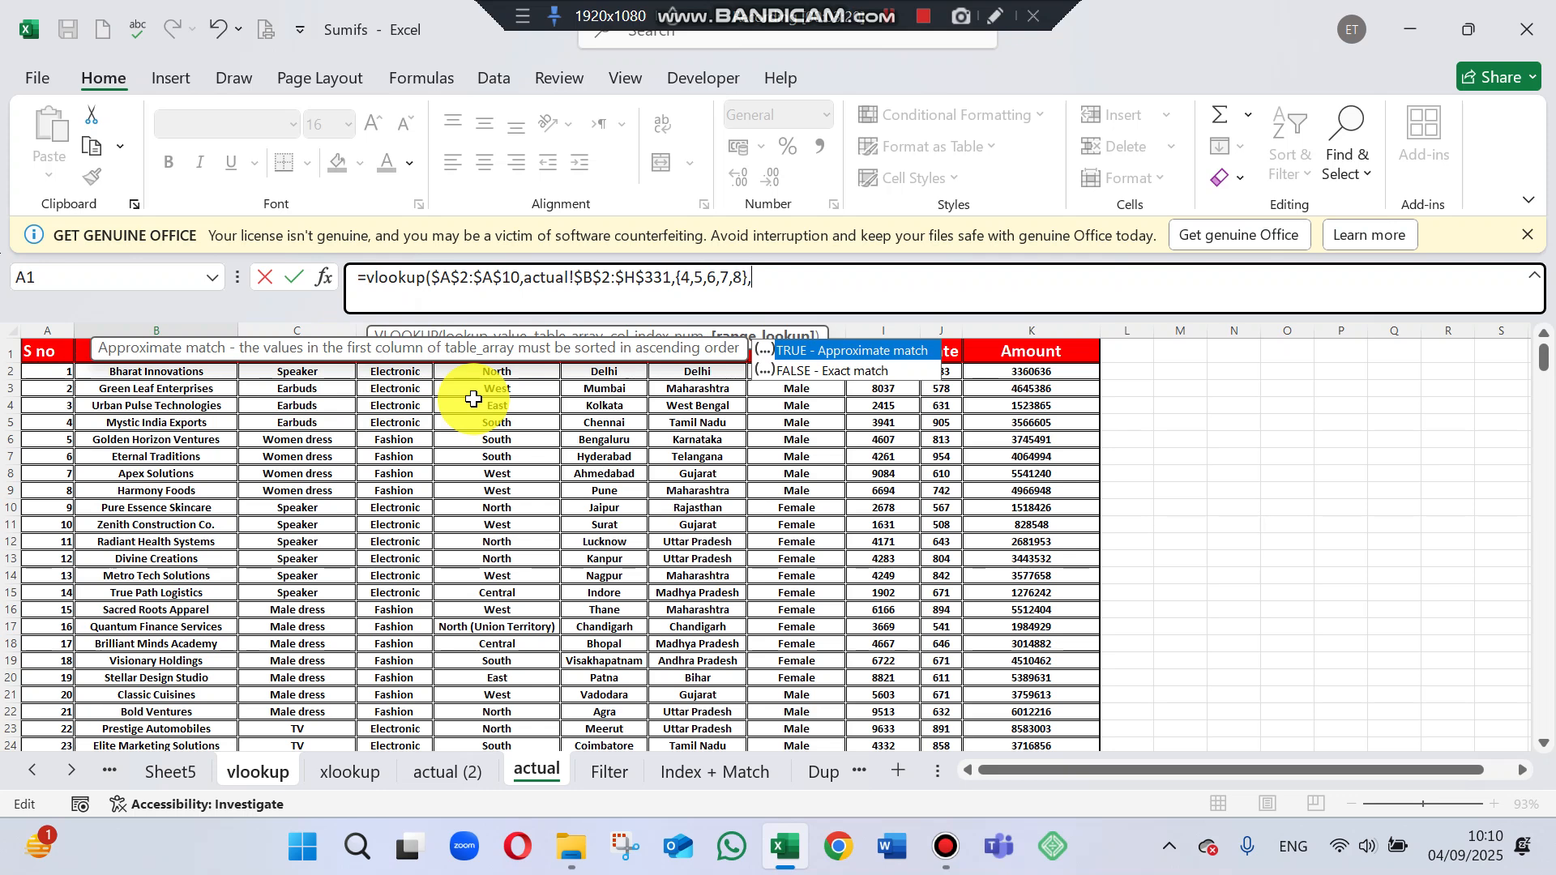
Set the range lookup to FALSE for an exact match and commit the VLOOKUP formula.
double_click(839, 370)
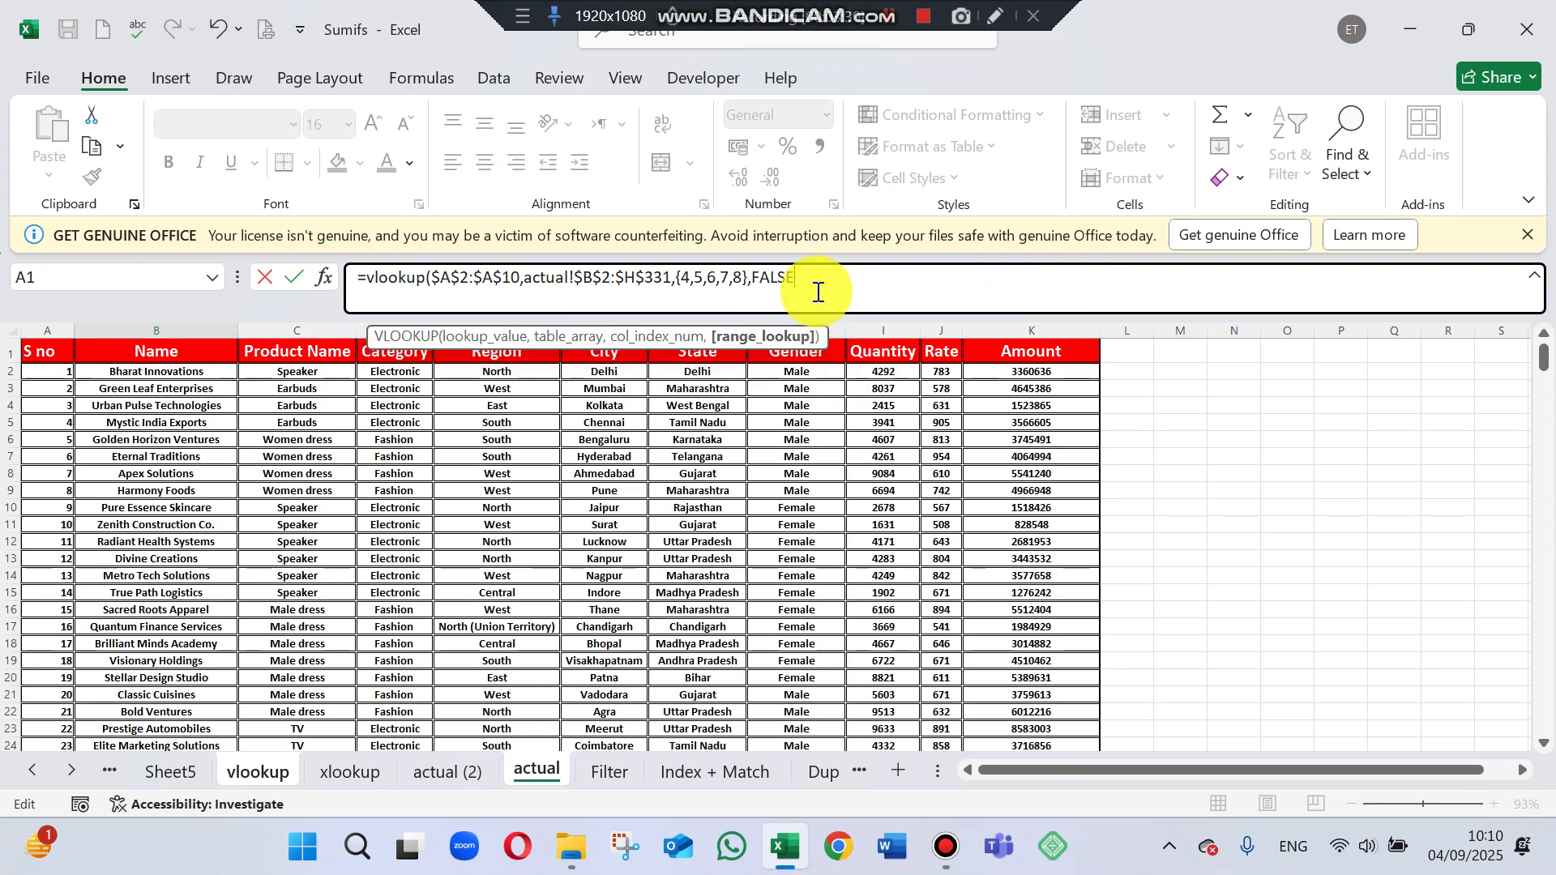
text())
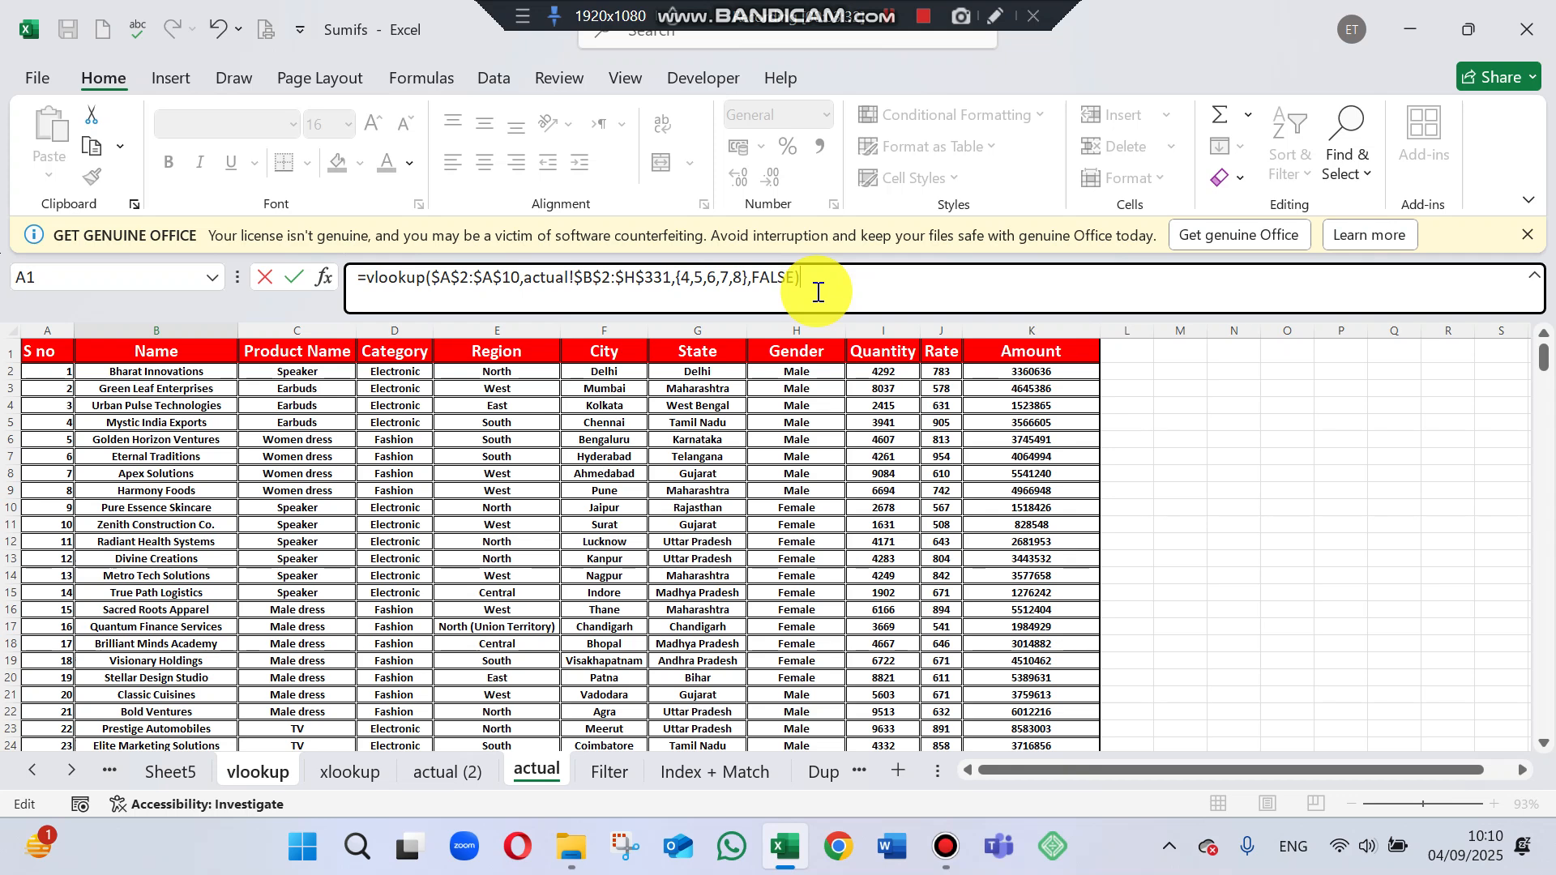
key(Return)
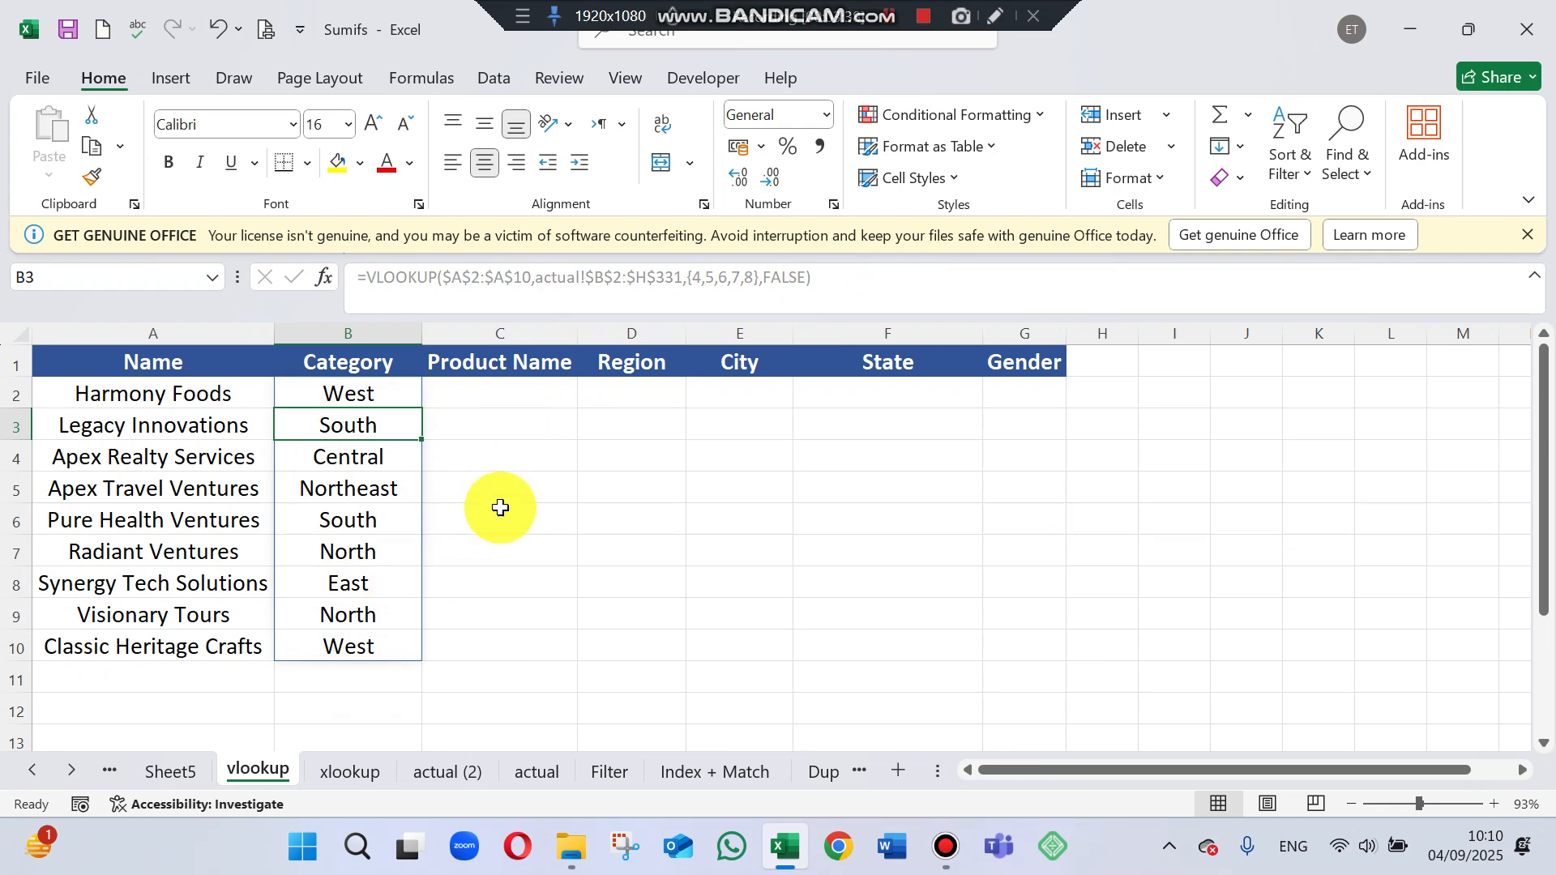
click(515, 389)
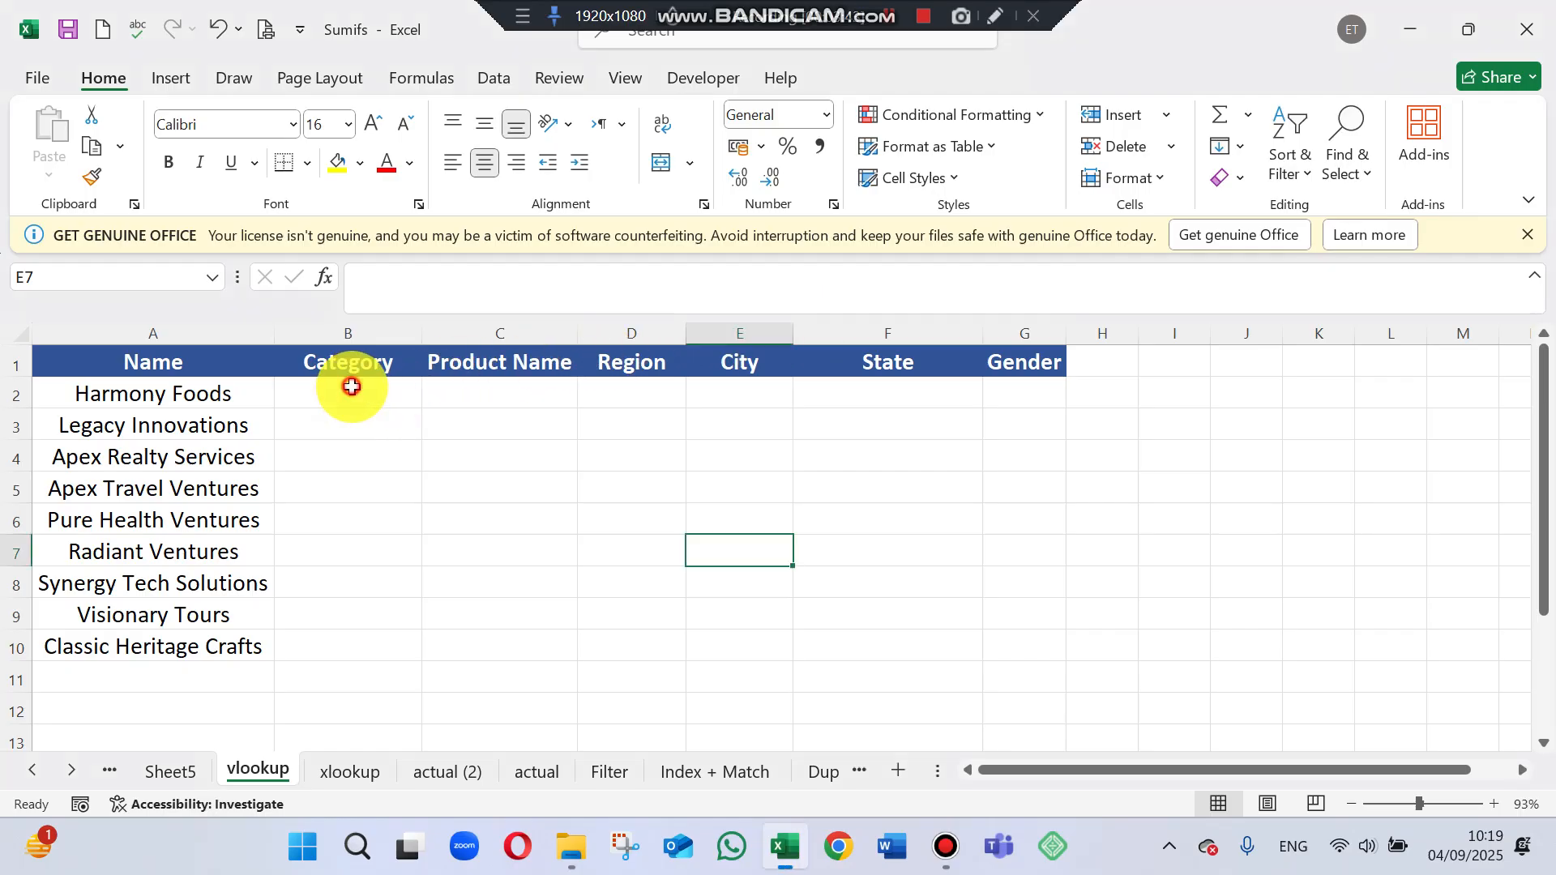
Start a VLOOKUP formula in cell B2 of the vlookup sheet with A2 as the lookup value.
click(351, 386)
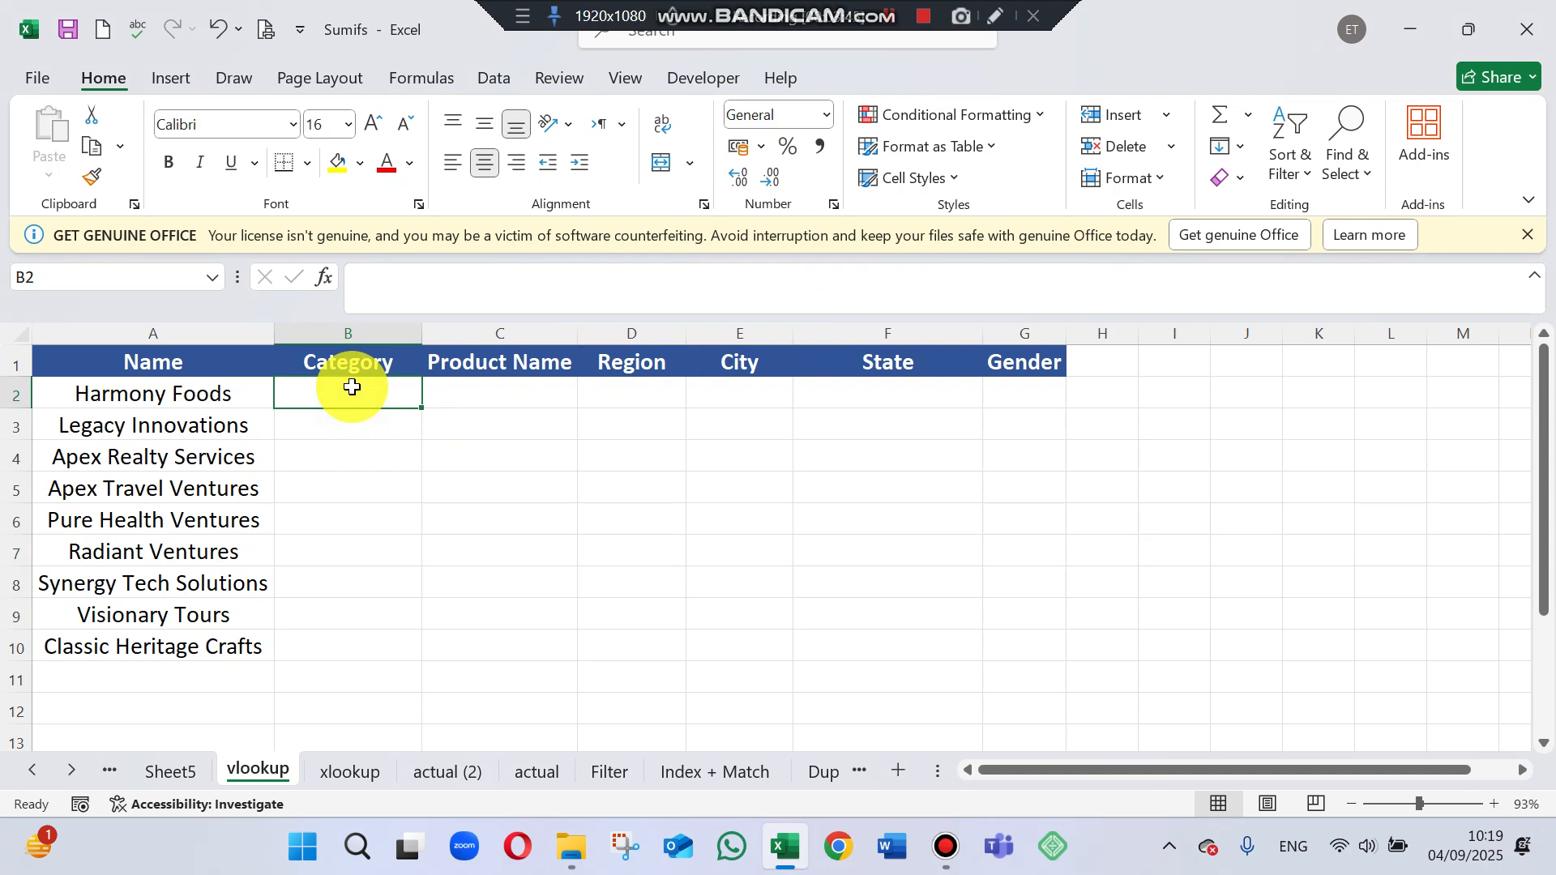
text(=vl)
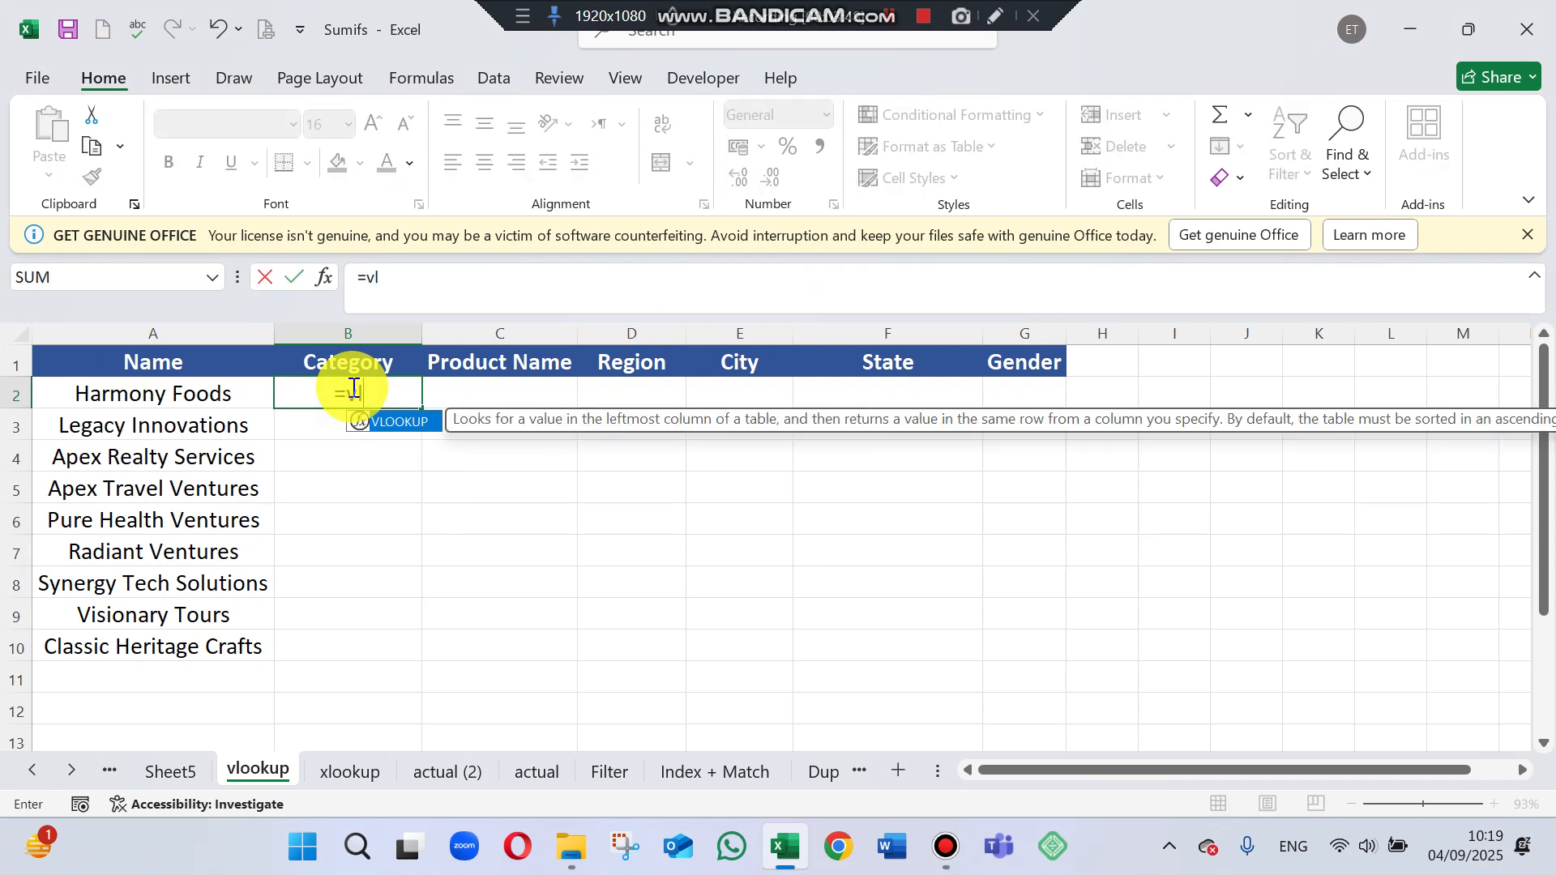
text(ookup)
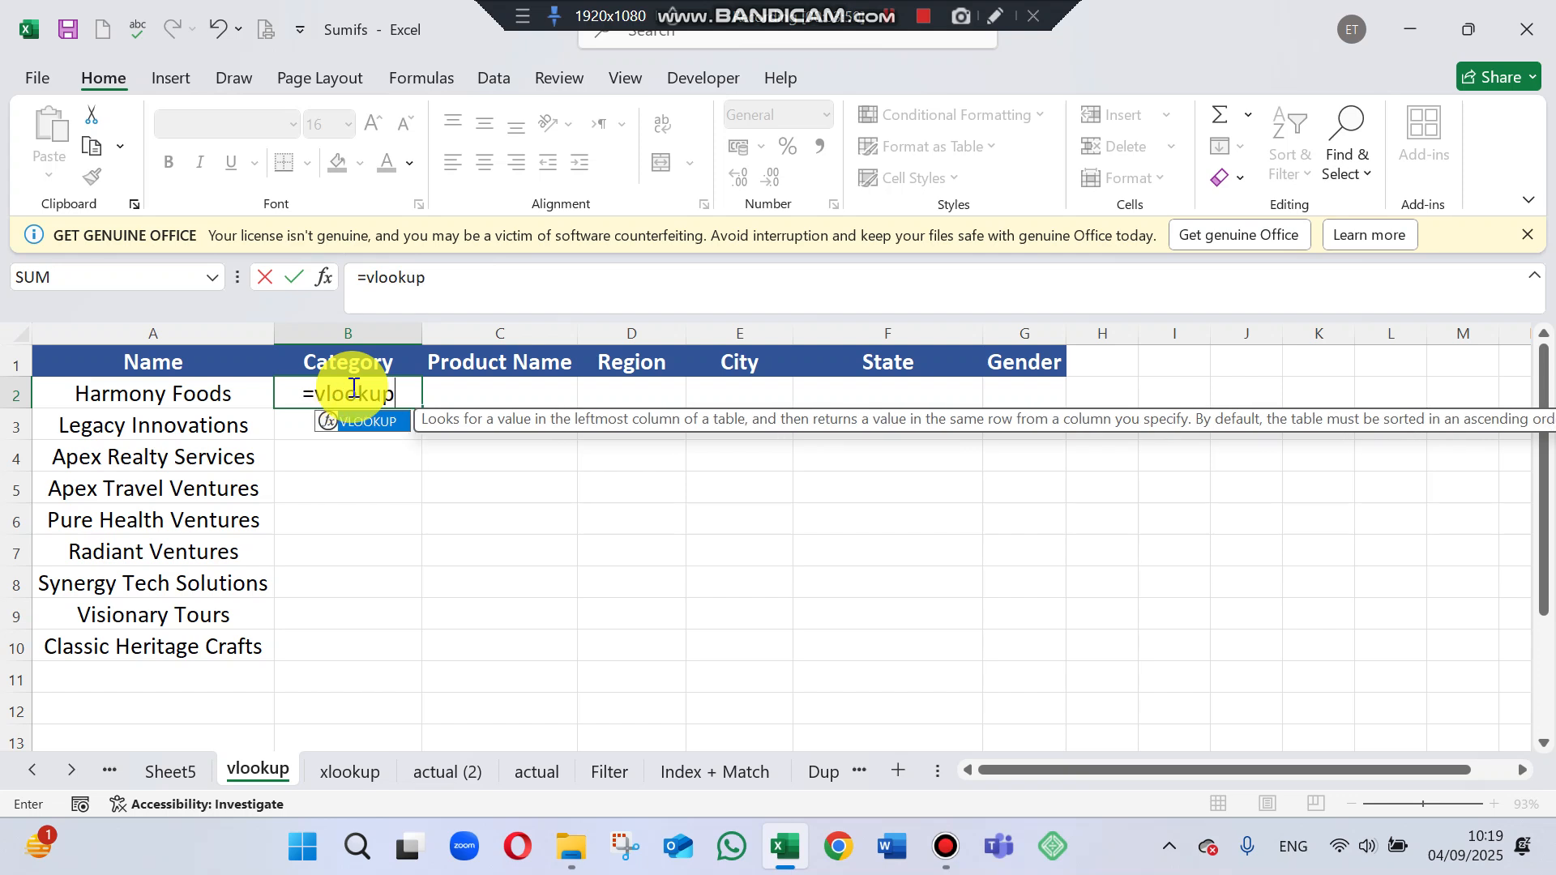
text(()
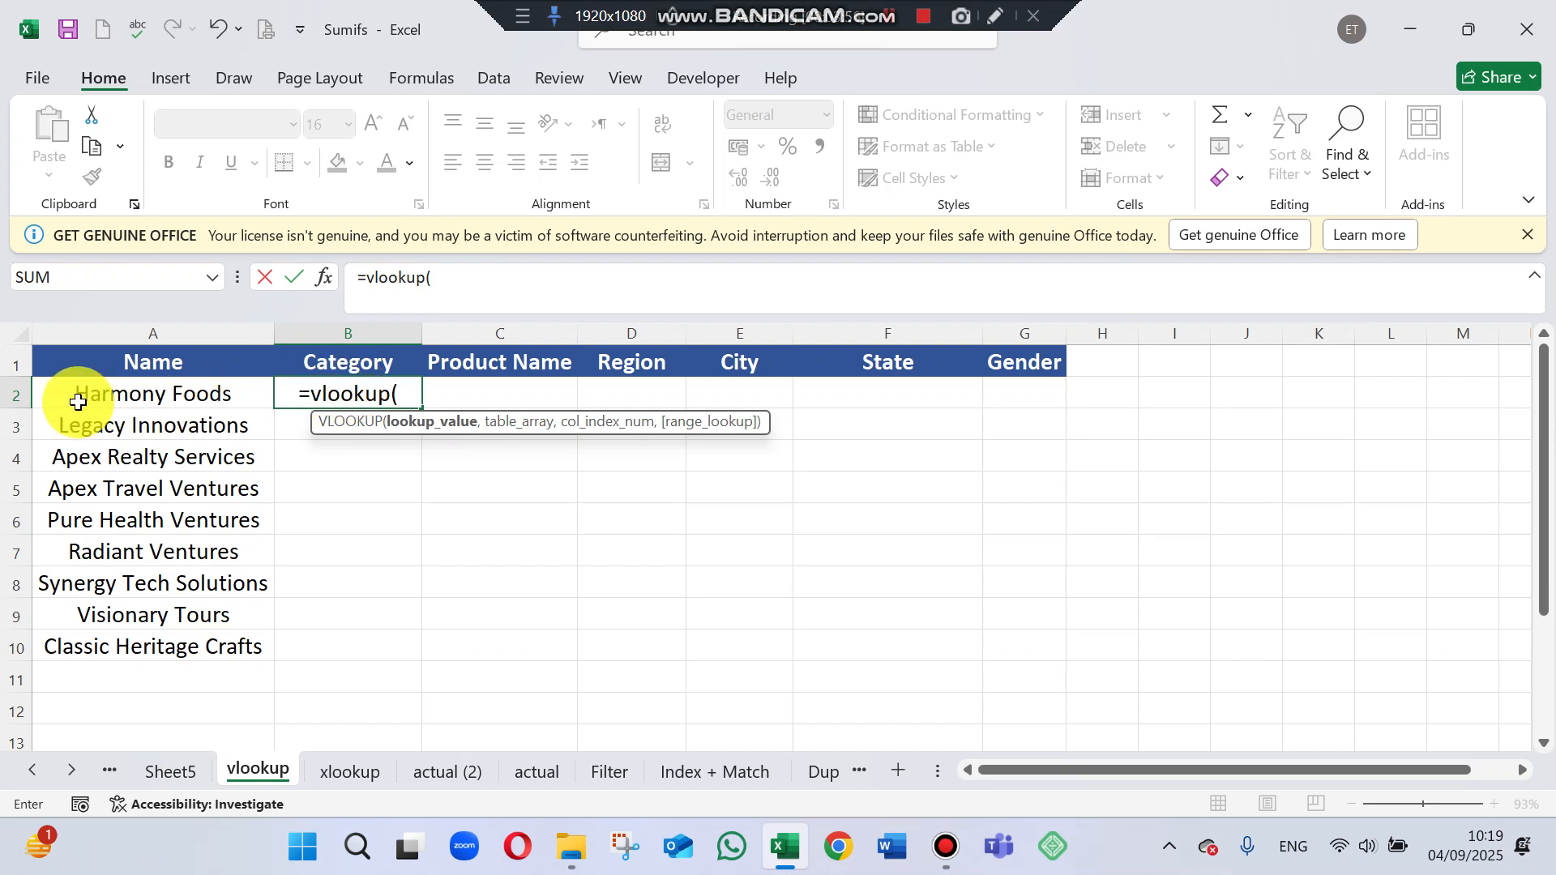
click(138, 396)
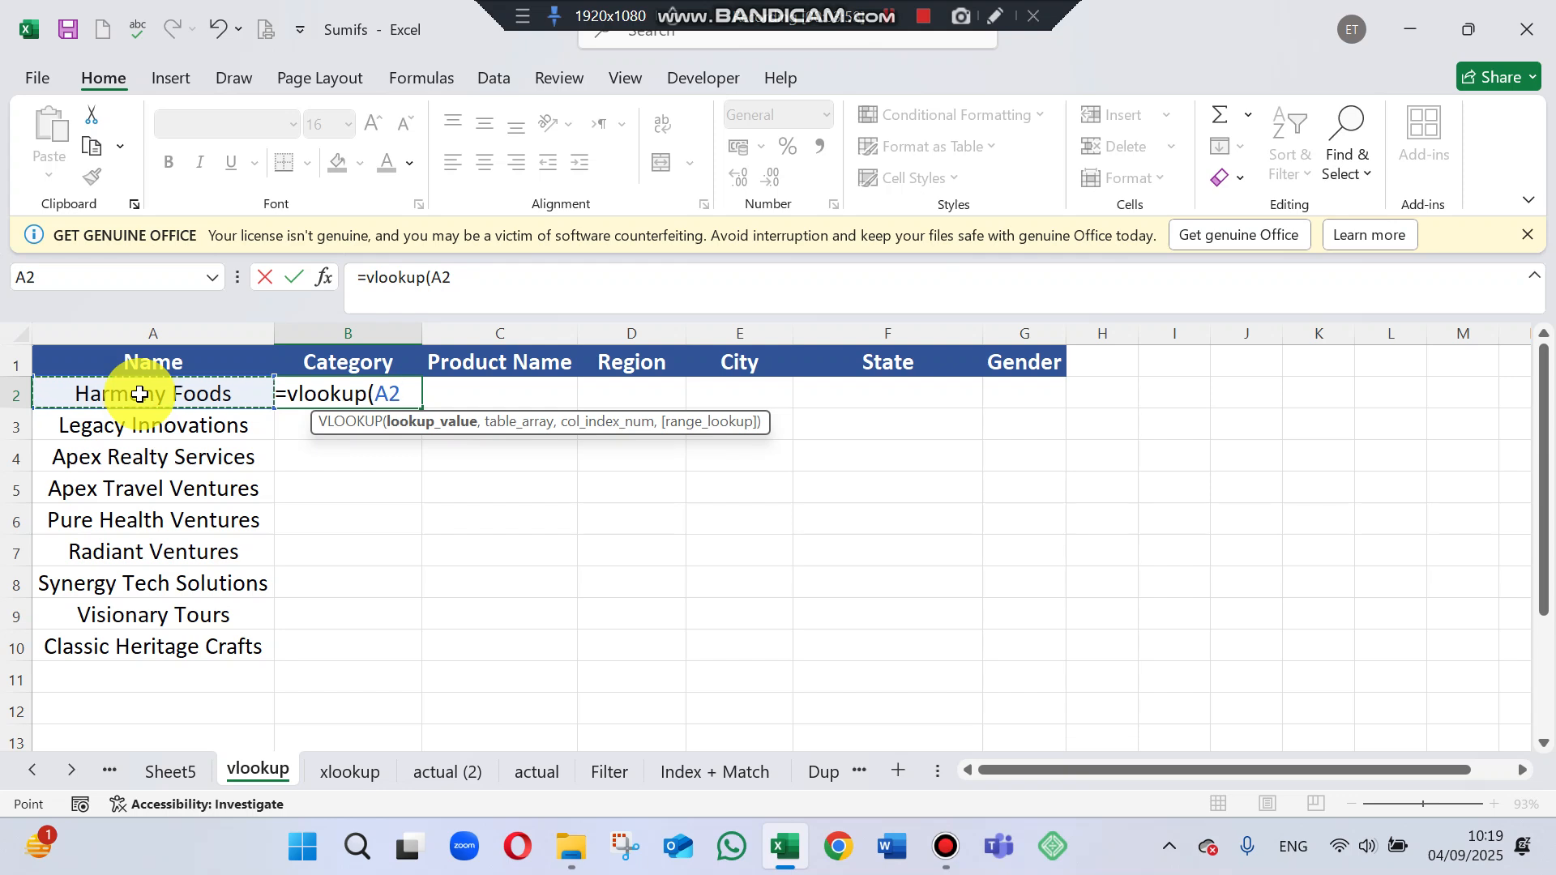
text(,)
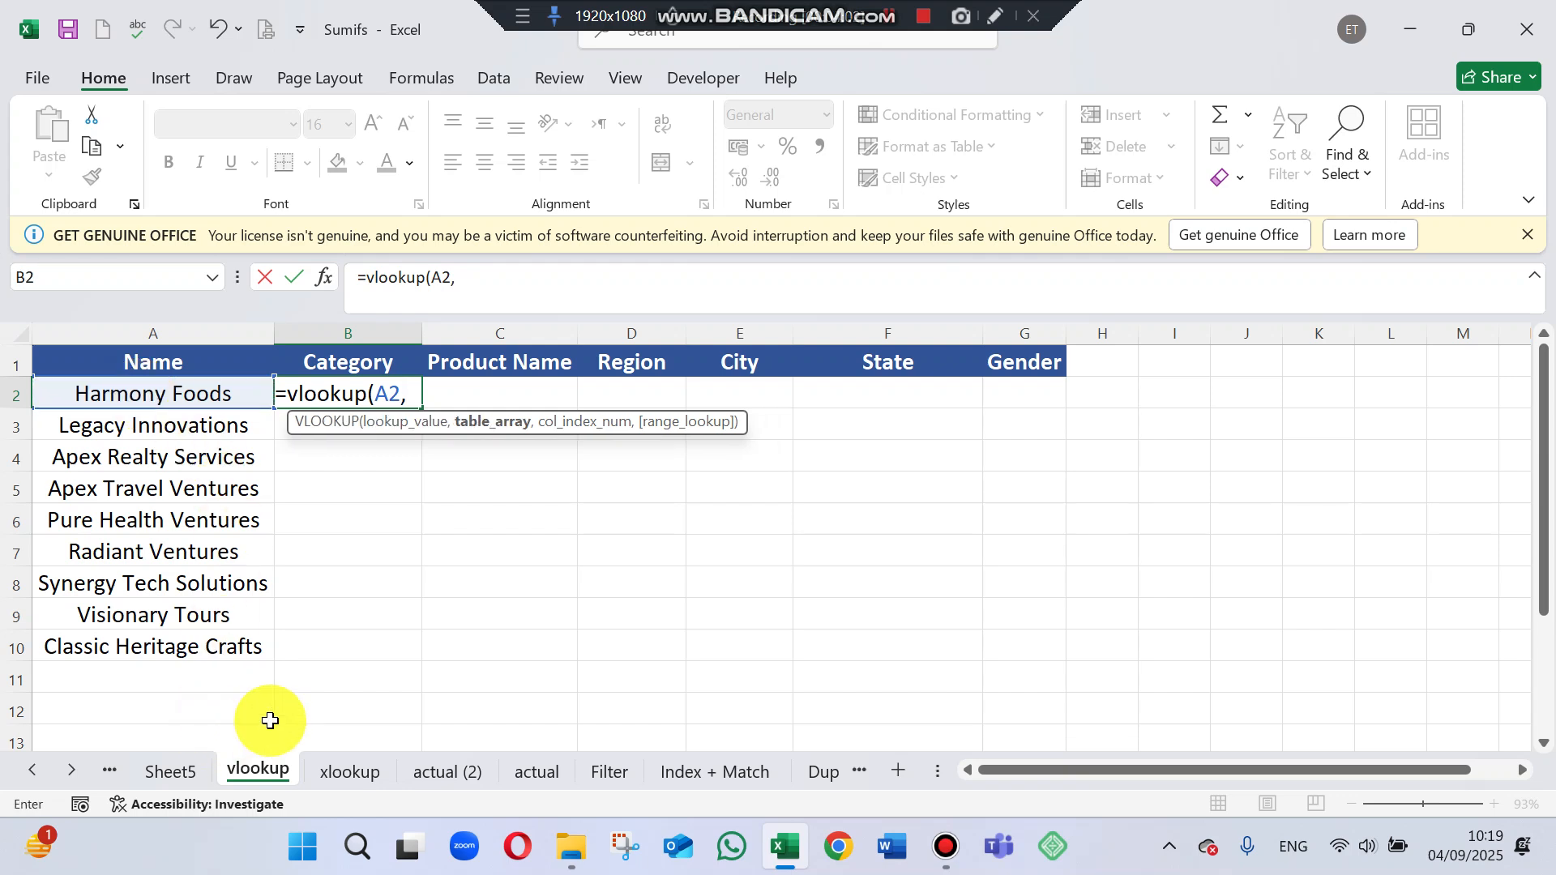
Set the VLOOKUP table array to the range B2:K331 on the actual sheet.
click(537, 772)
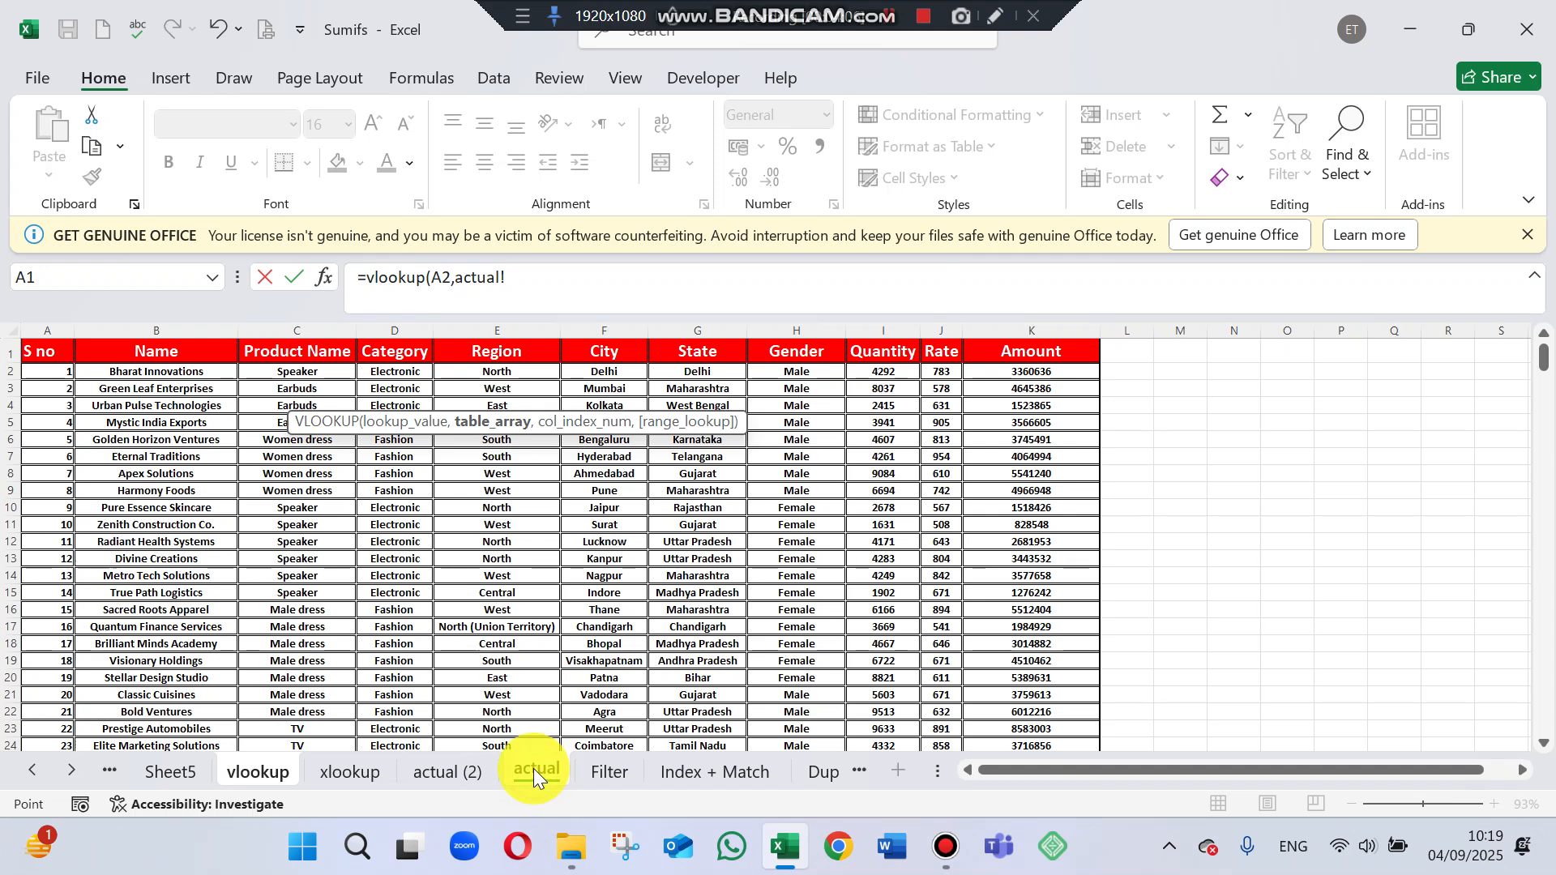
drag(169, 371, 997, 369)
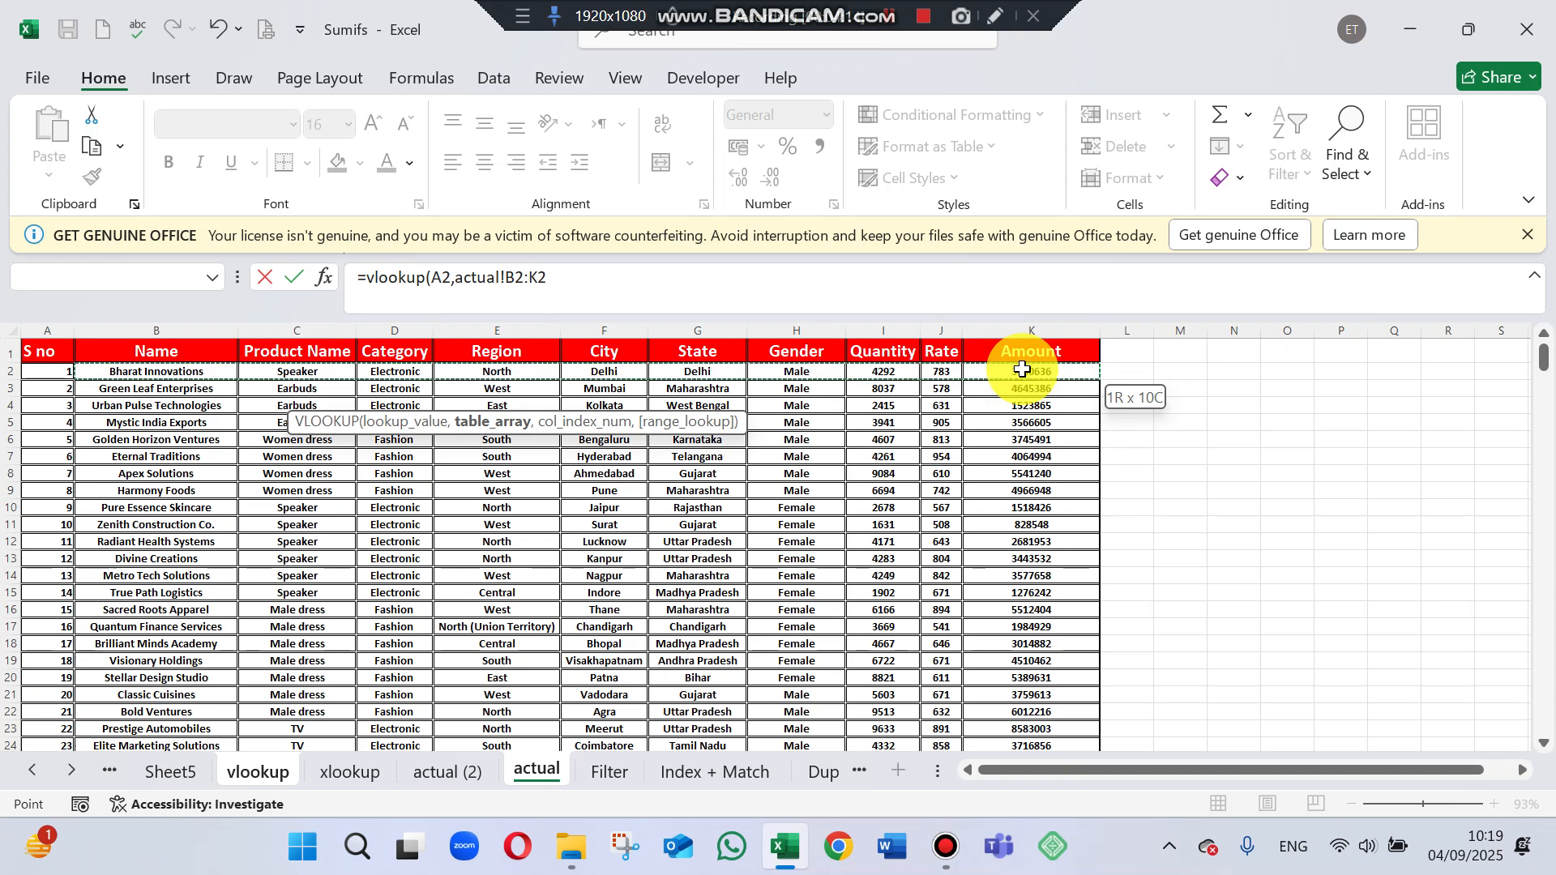
drag(1025, 378, 1031, 528)
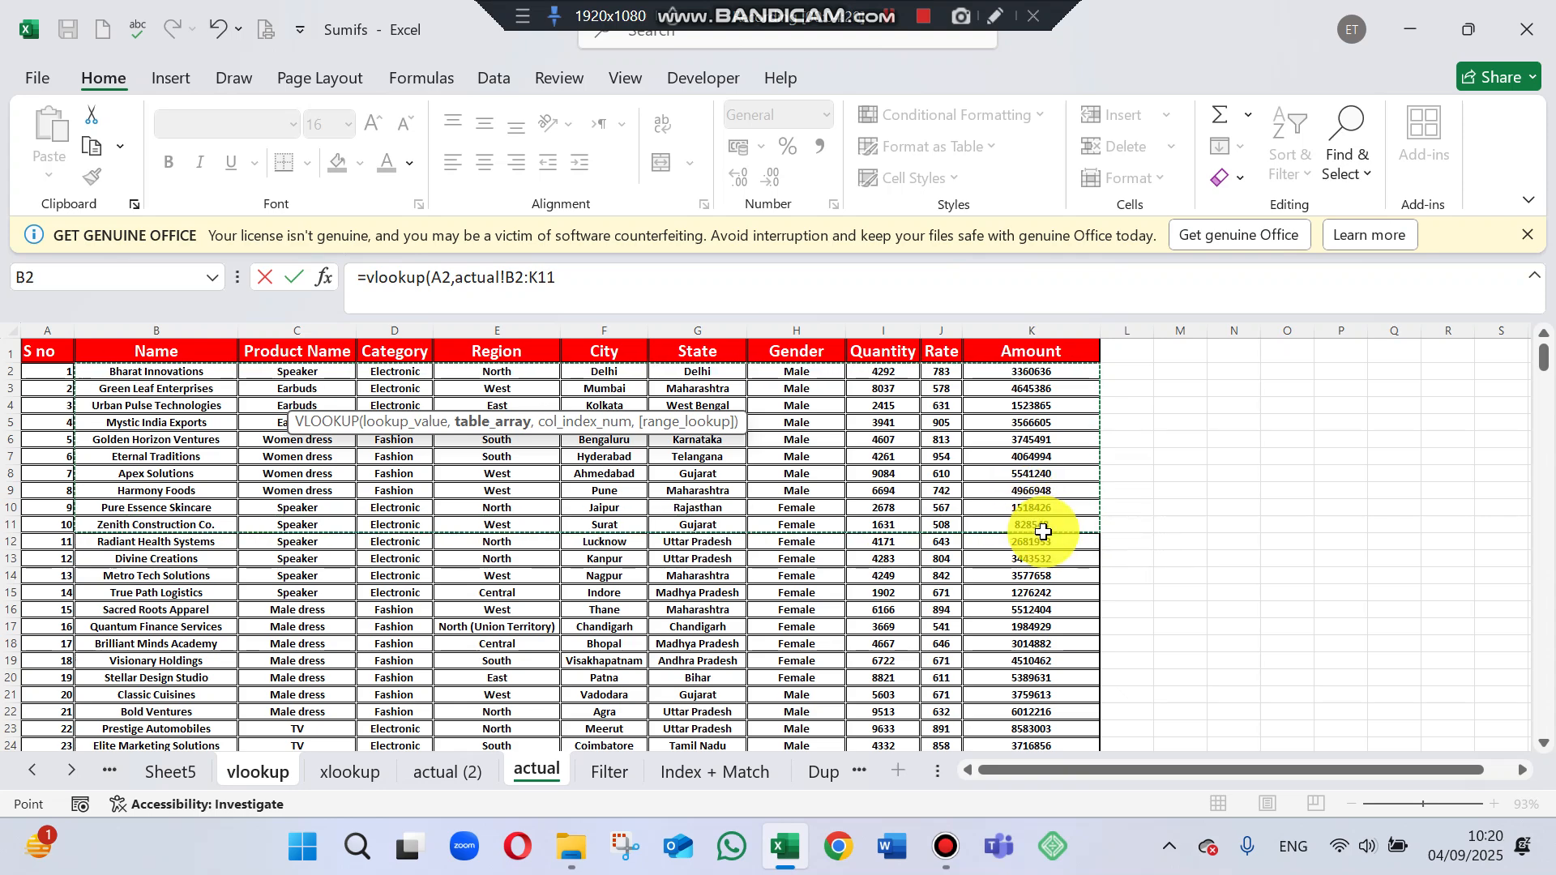
key(ctrl+shift+Down)
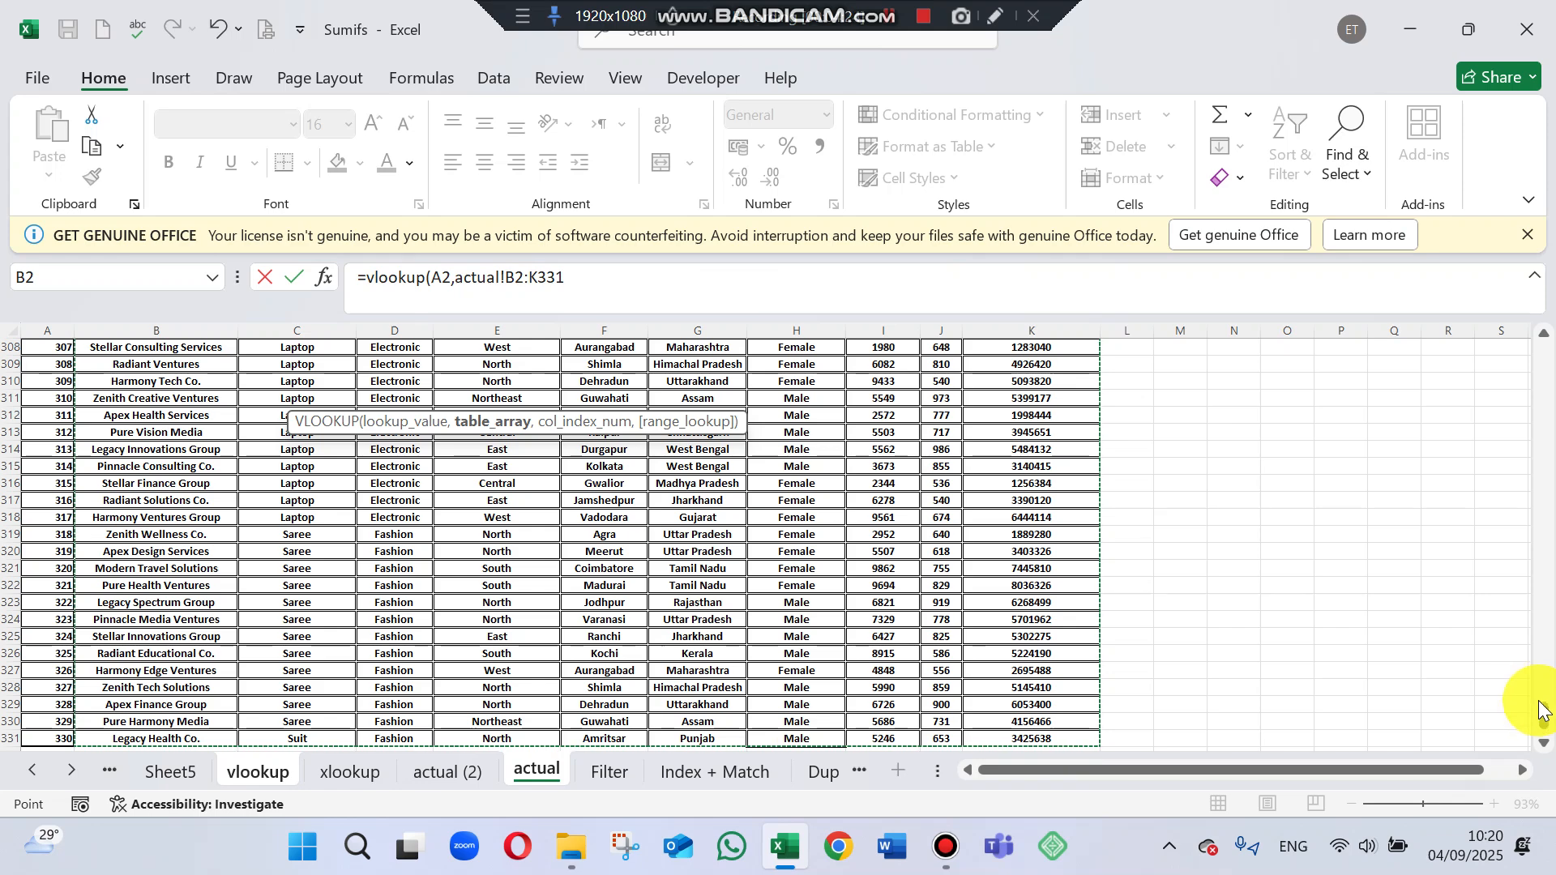
drag(1544, 713, 1487, 261)
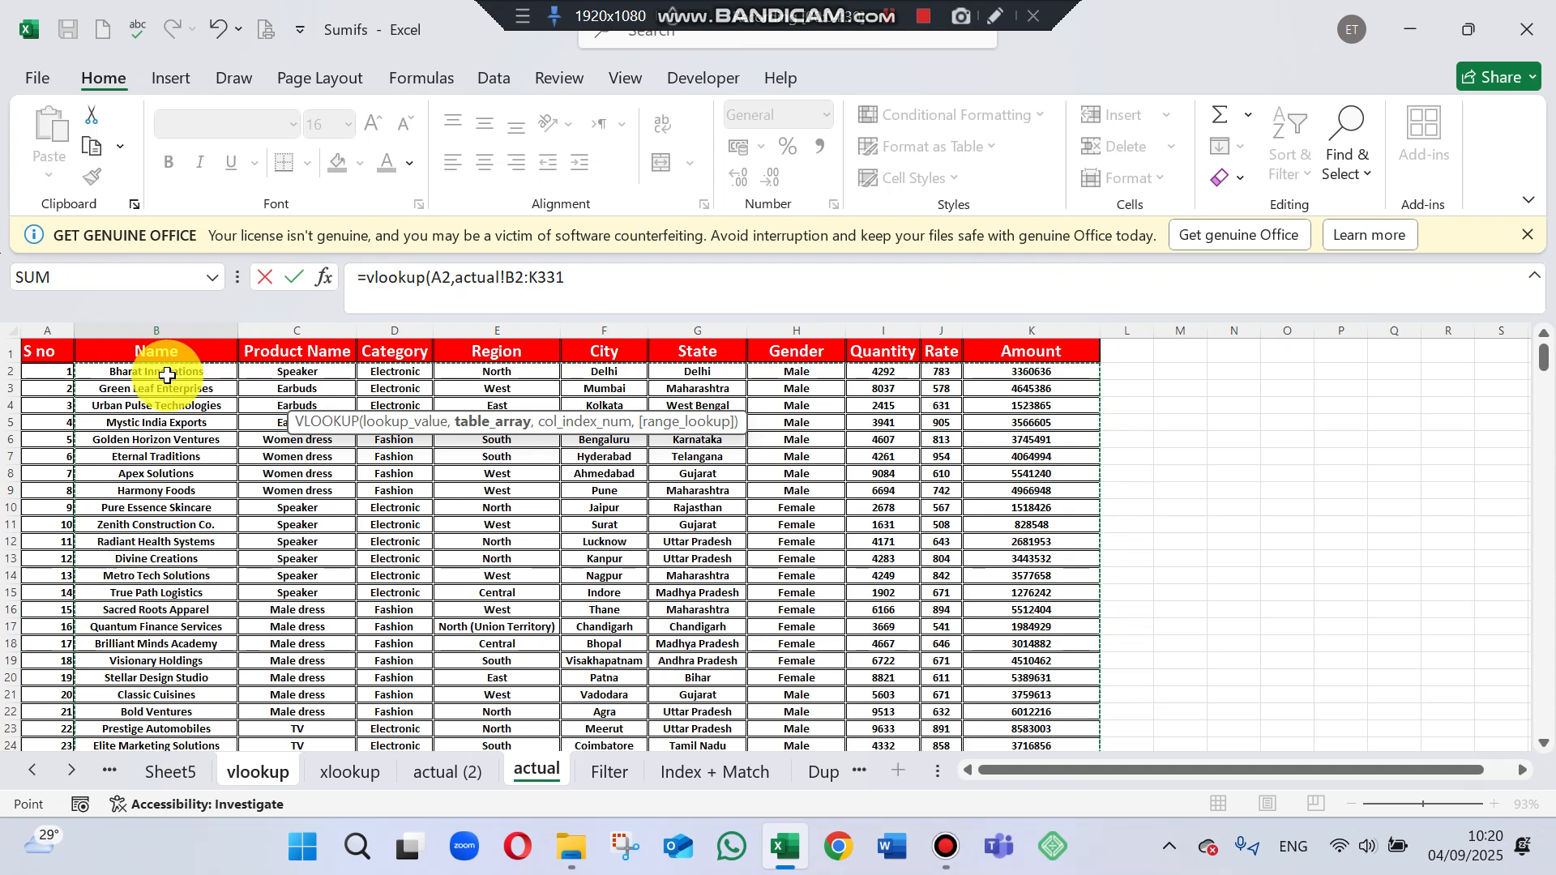
text(,)
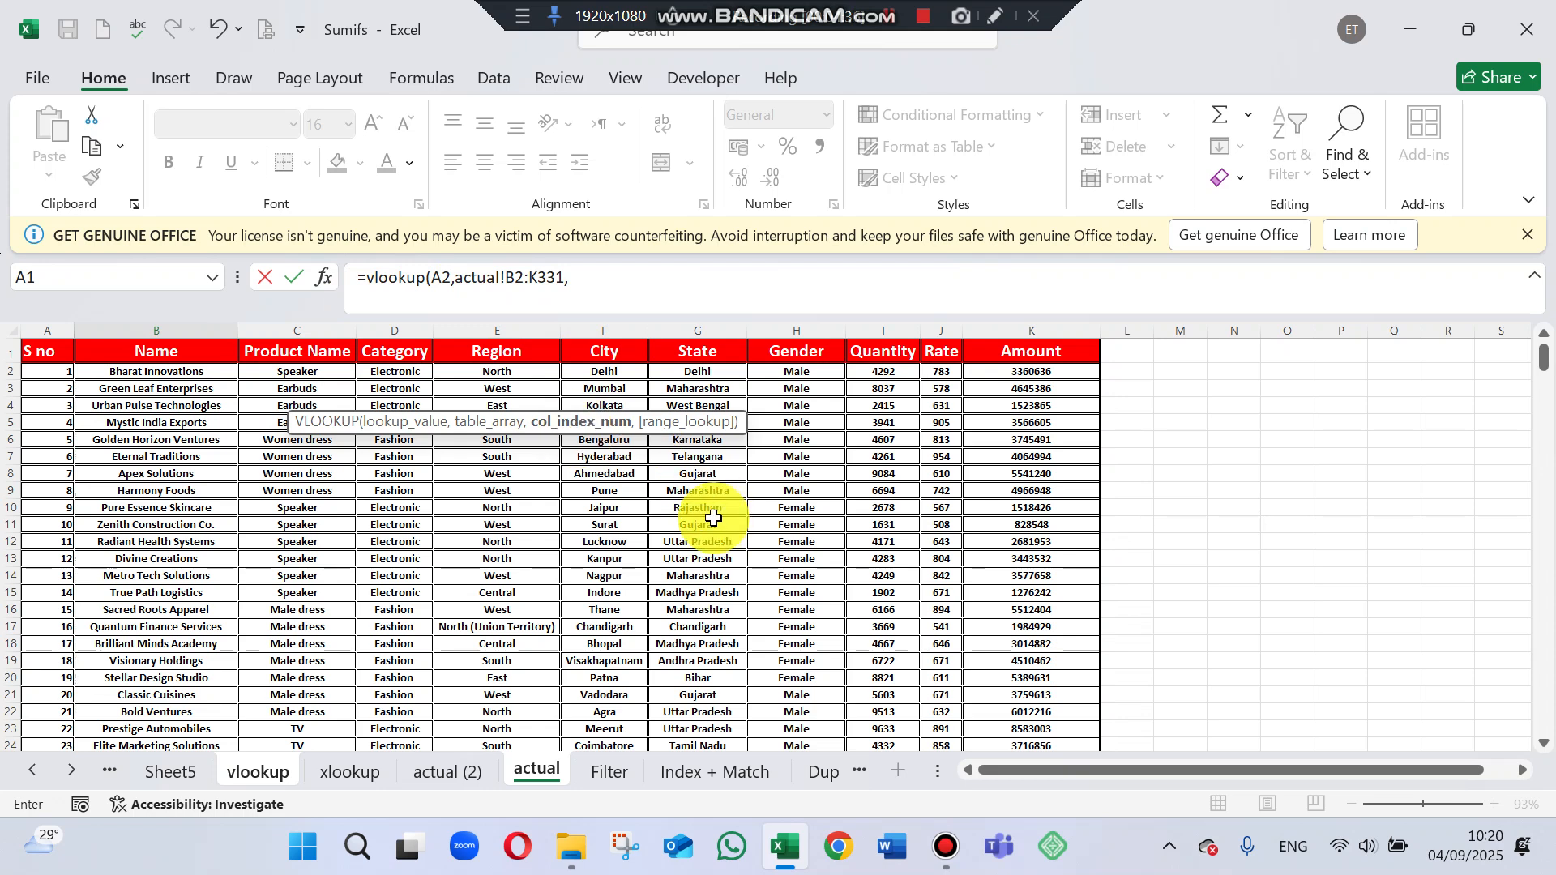
text({)
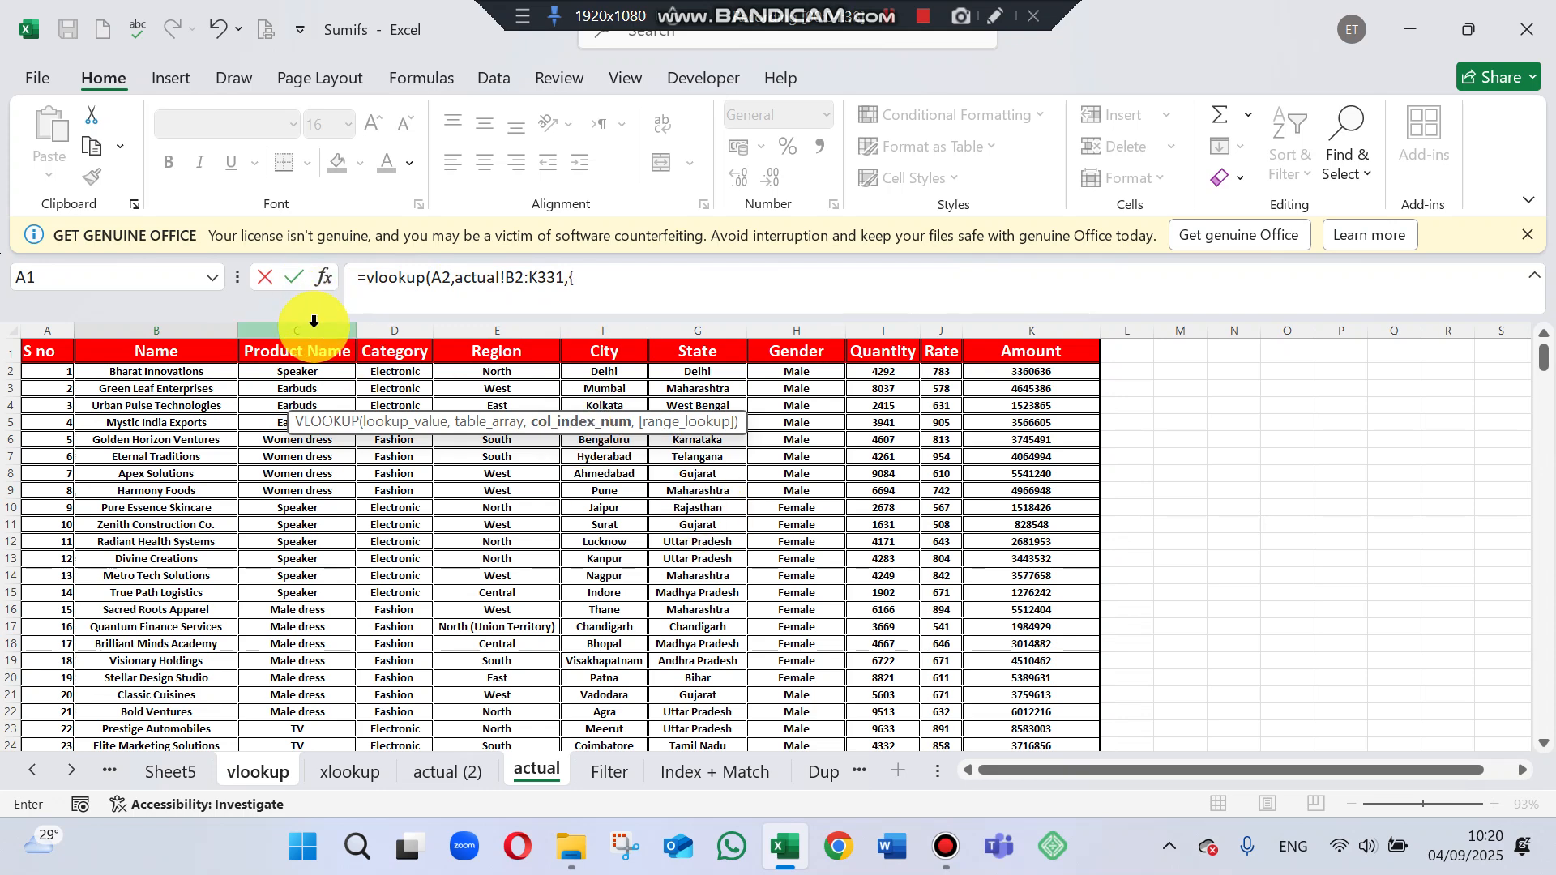
text(2)
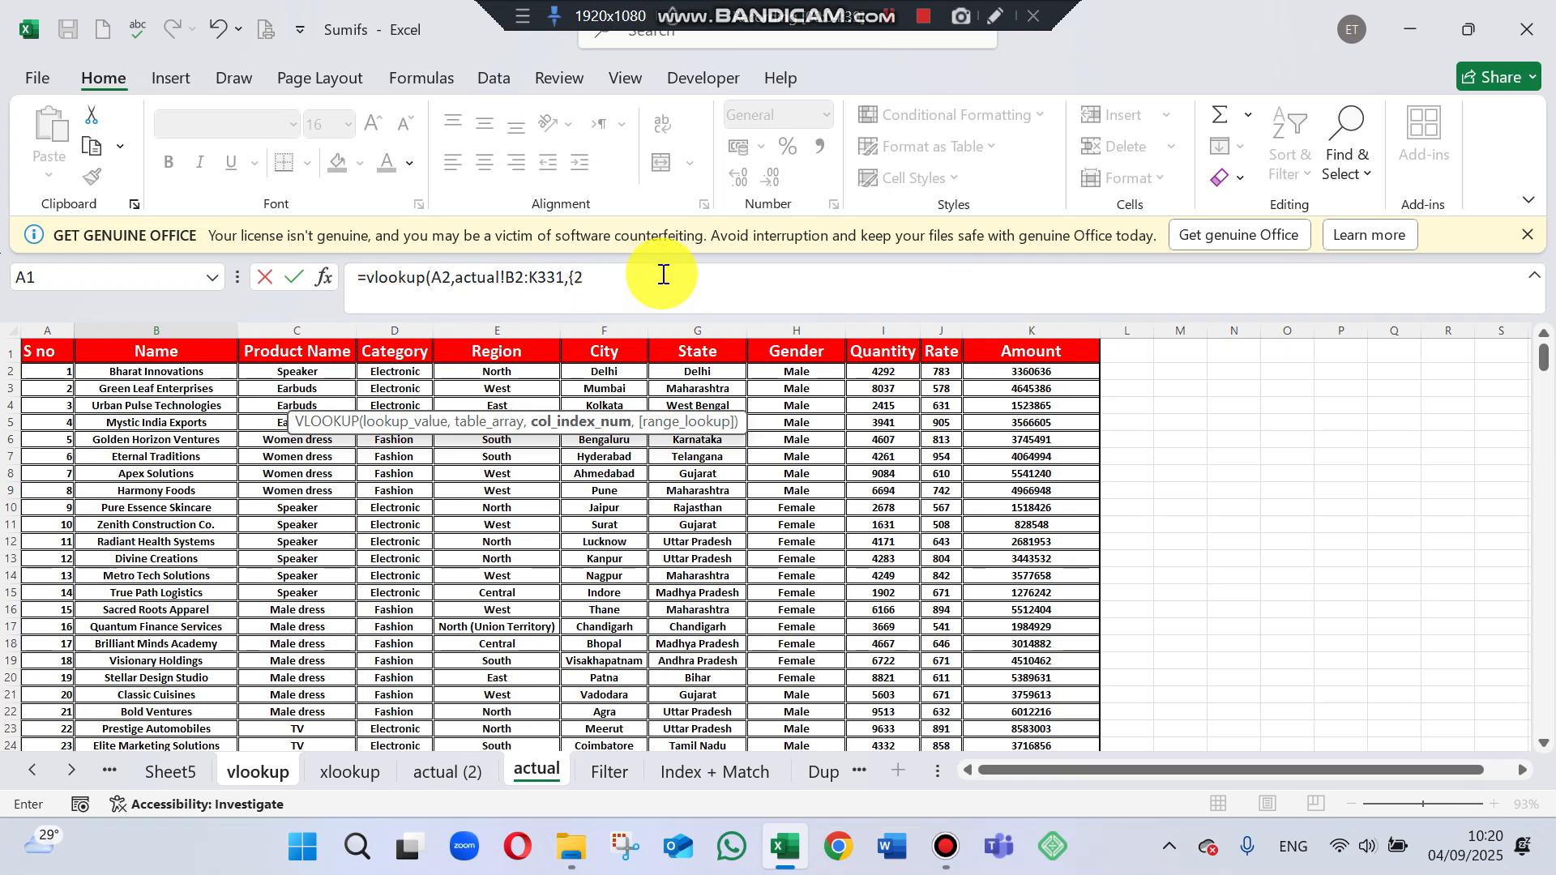
text(,3,4,5,6,7)
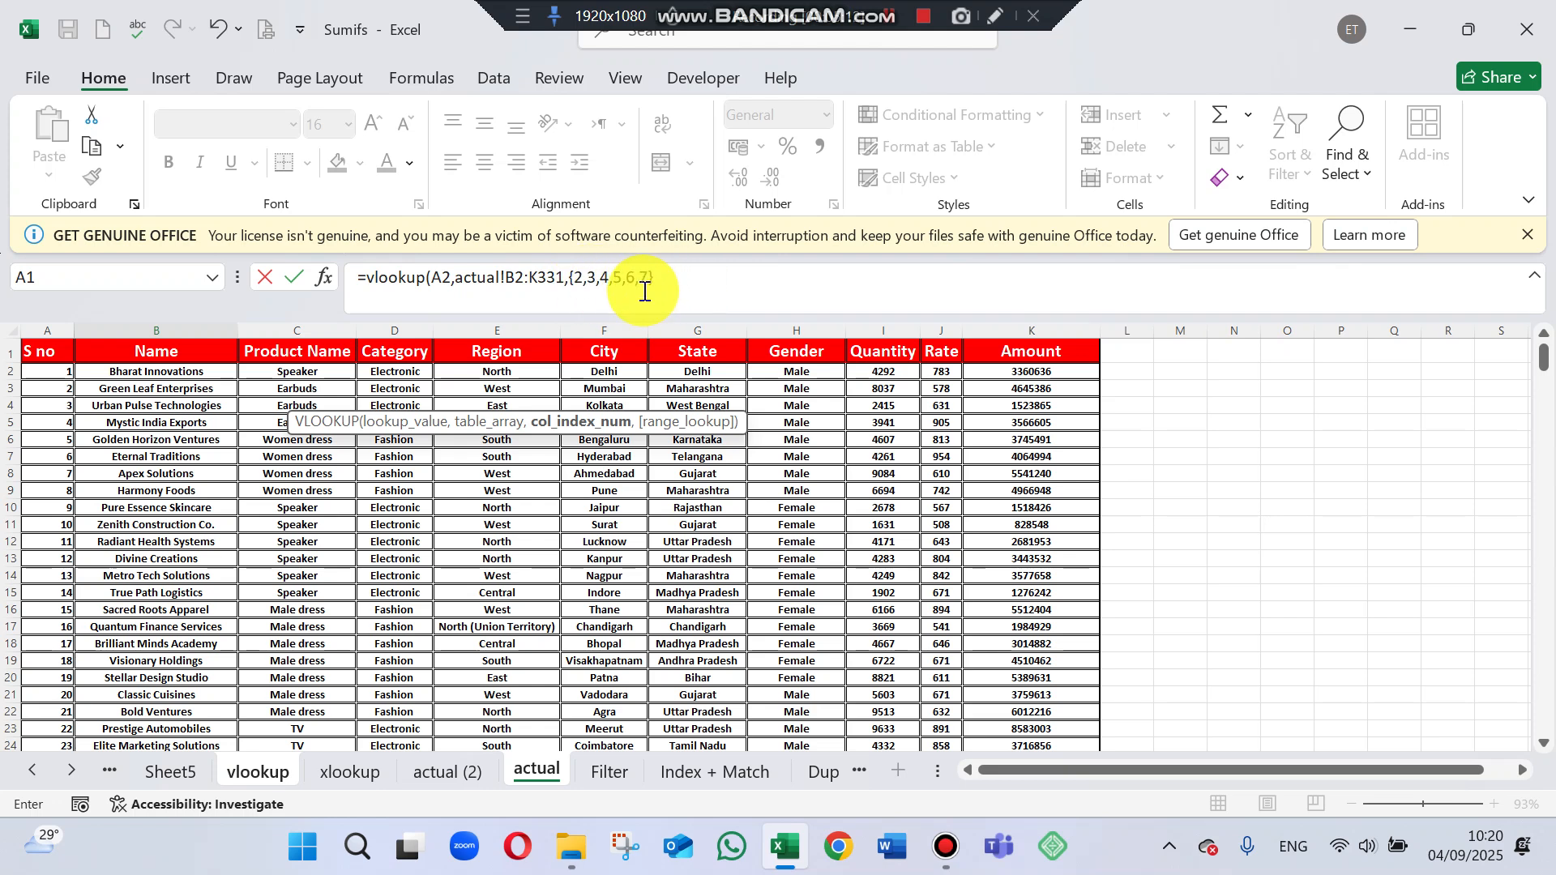
Enter the array {2,3,4,5,6,7} as the VLOOKUP column index.
click(682, 281)
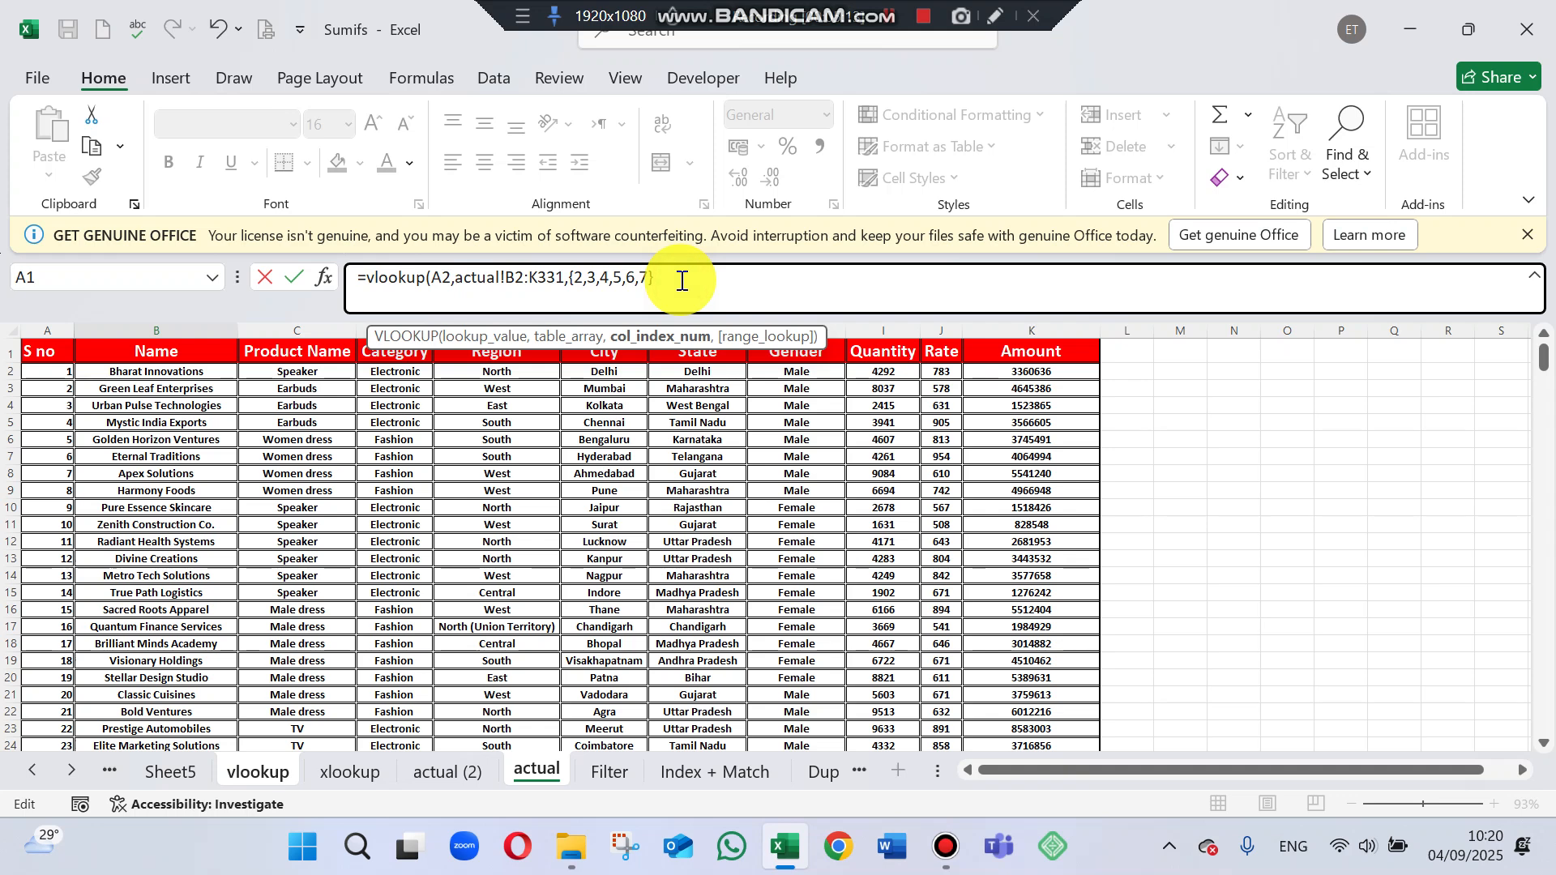
Set the range lookup to FALSE for an exact match, close the VLOOKUP formula and commit it.
text(,)
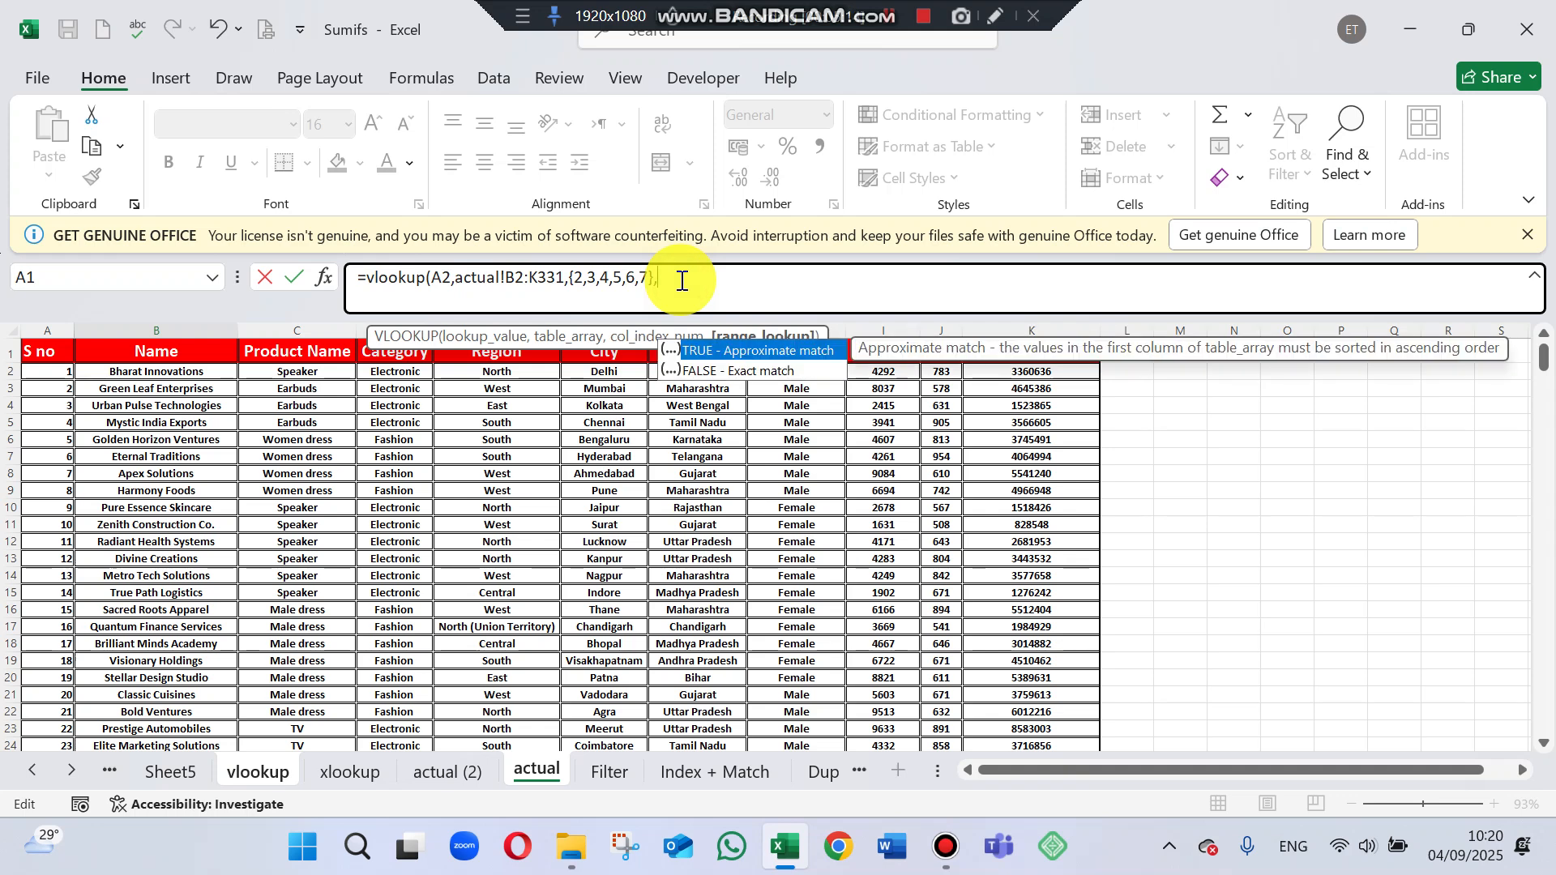
double_click(719, 371)
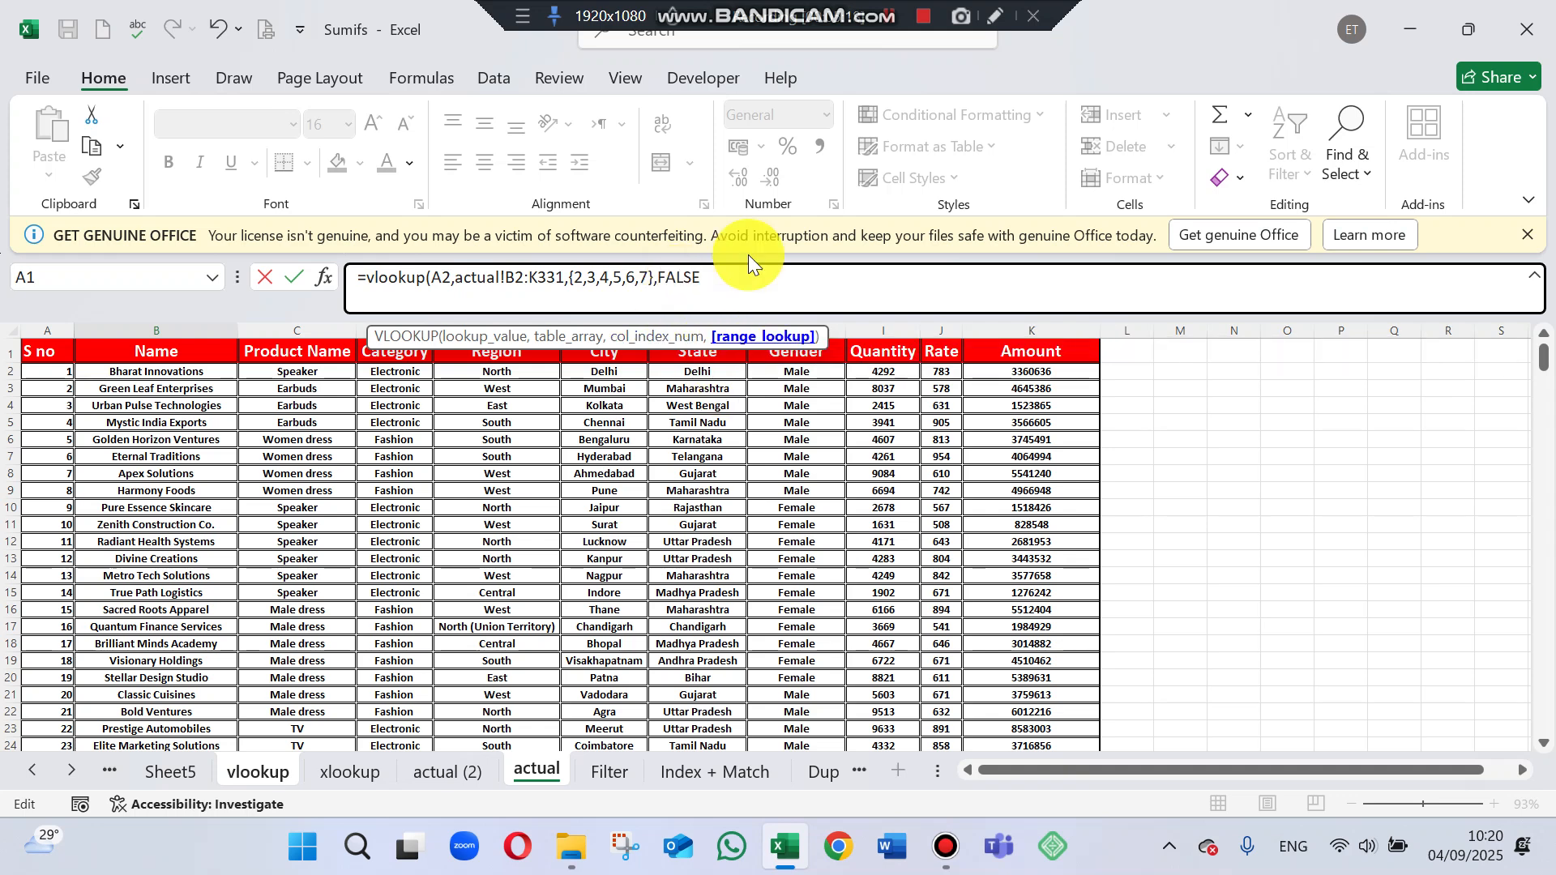
text())
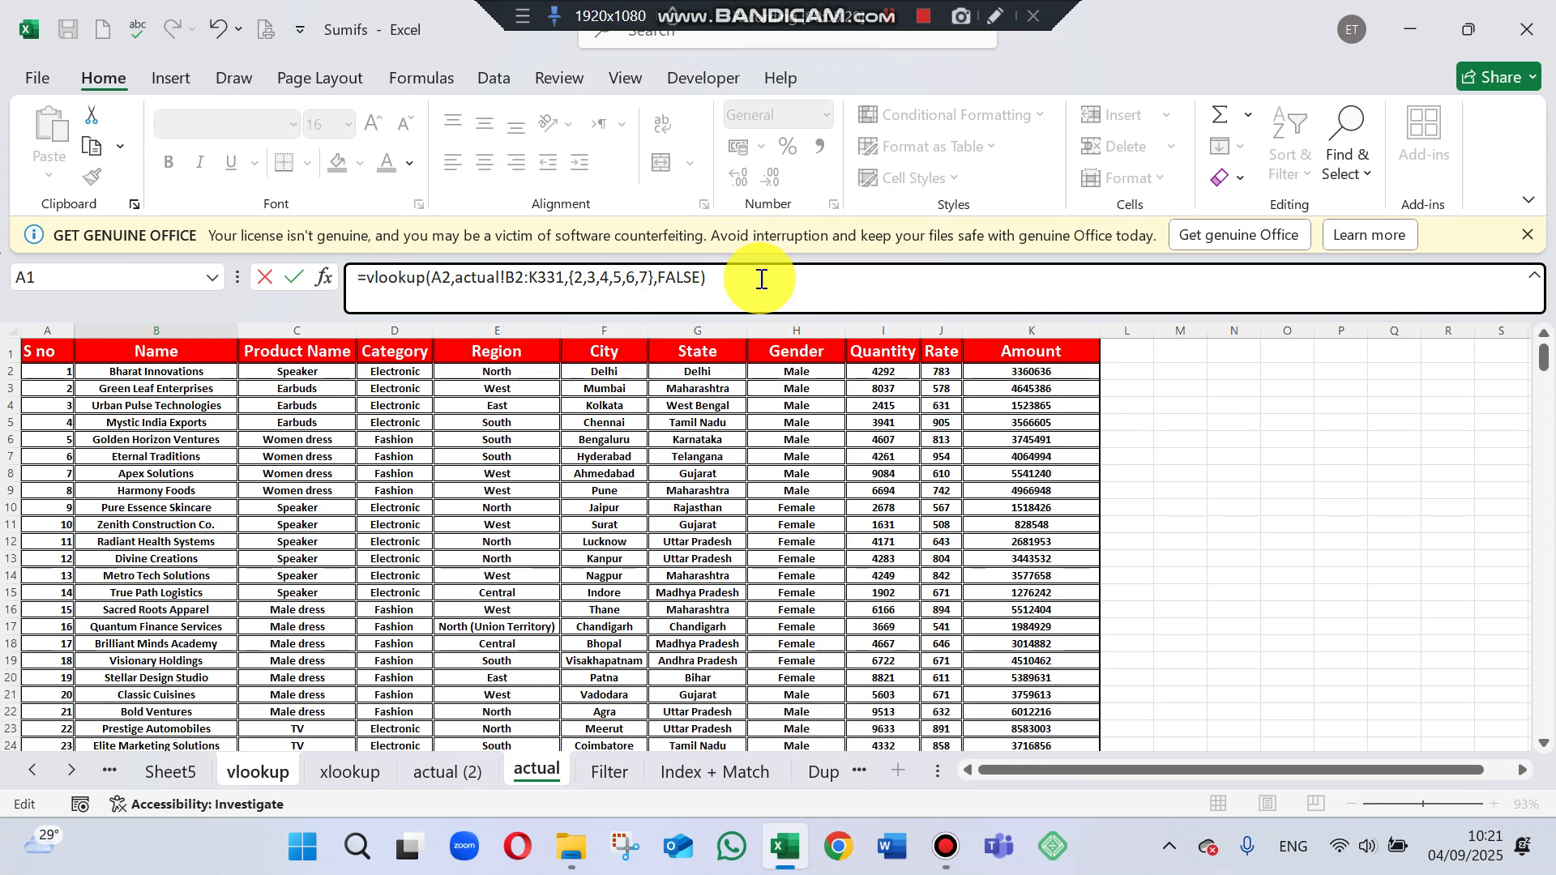
key(Return)
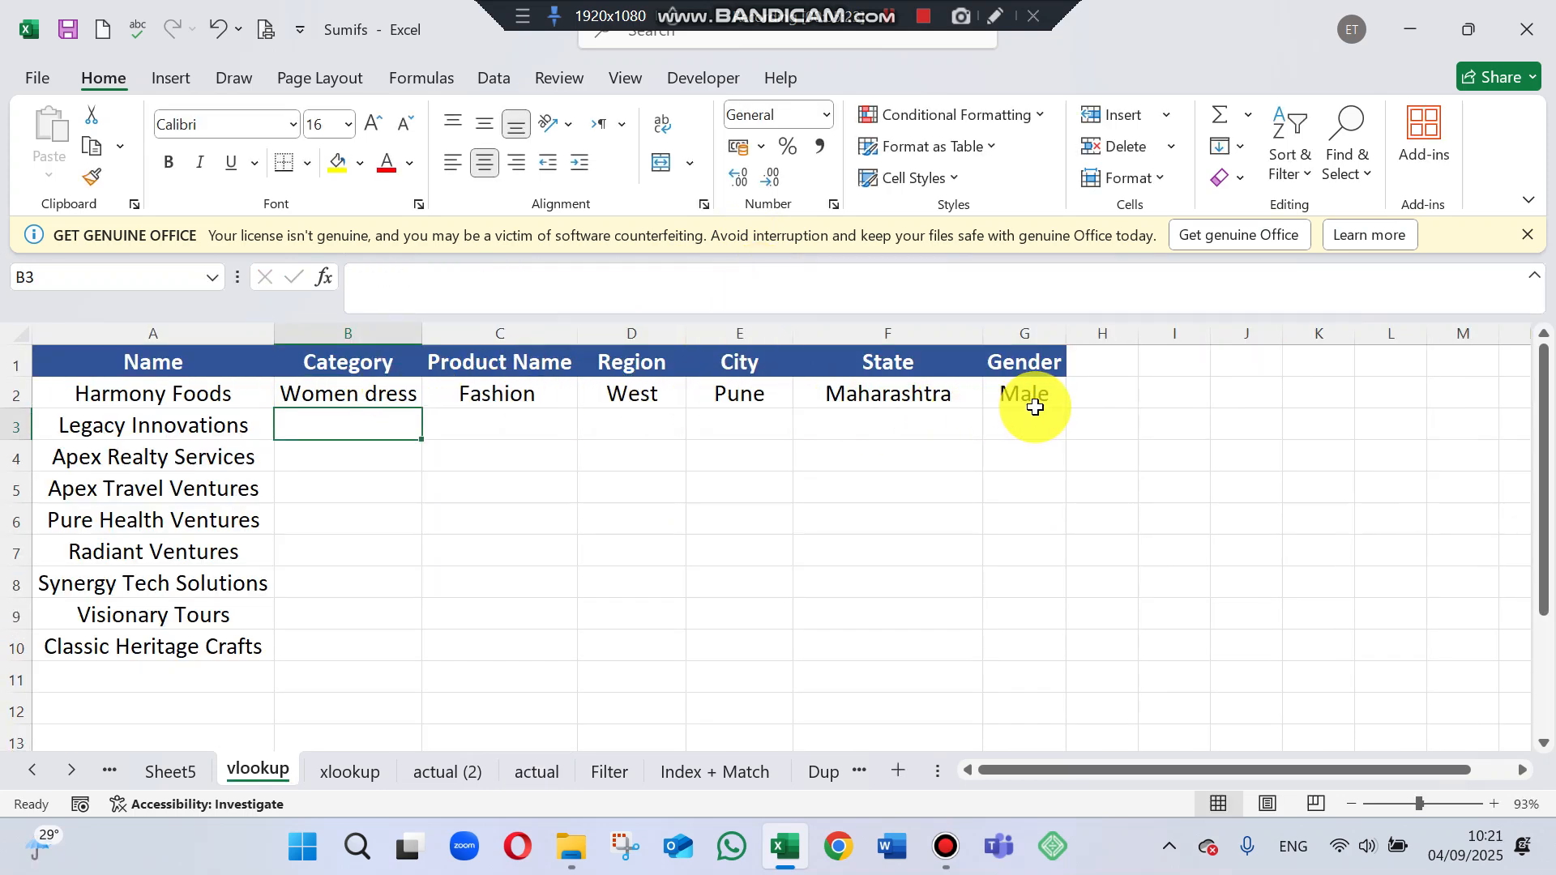
Fill the VLOOKUP formula in B2 down through row 10 for all the listed names.
click(365, 393)
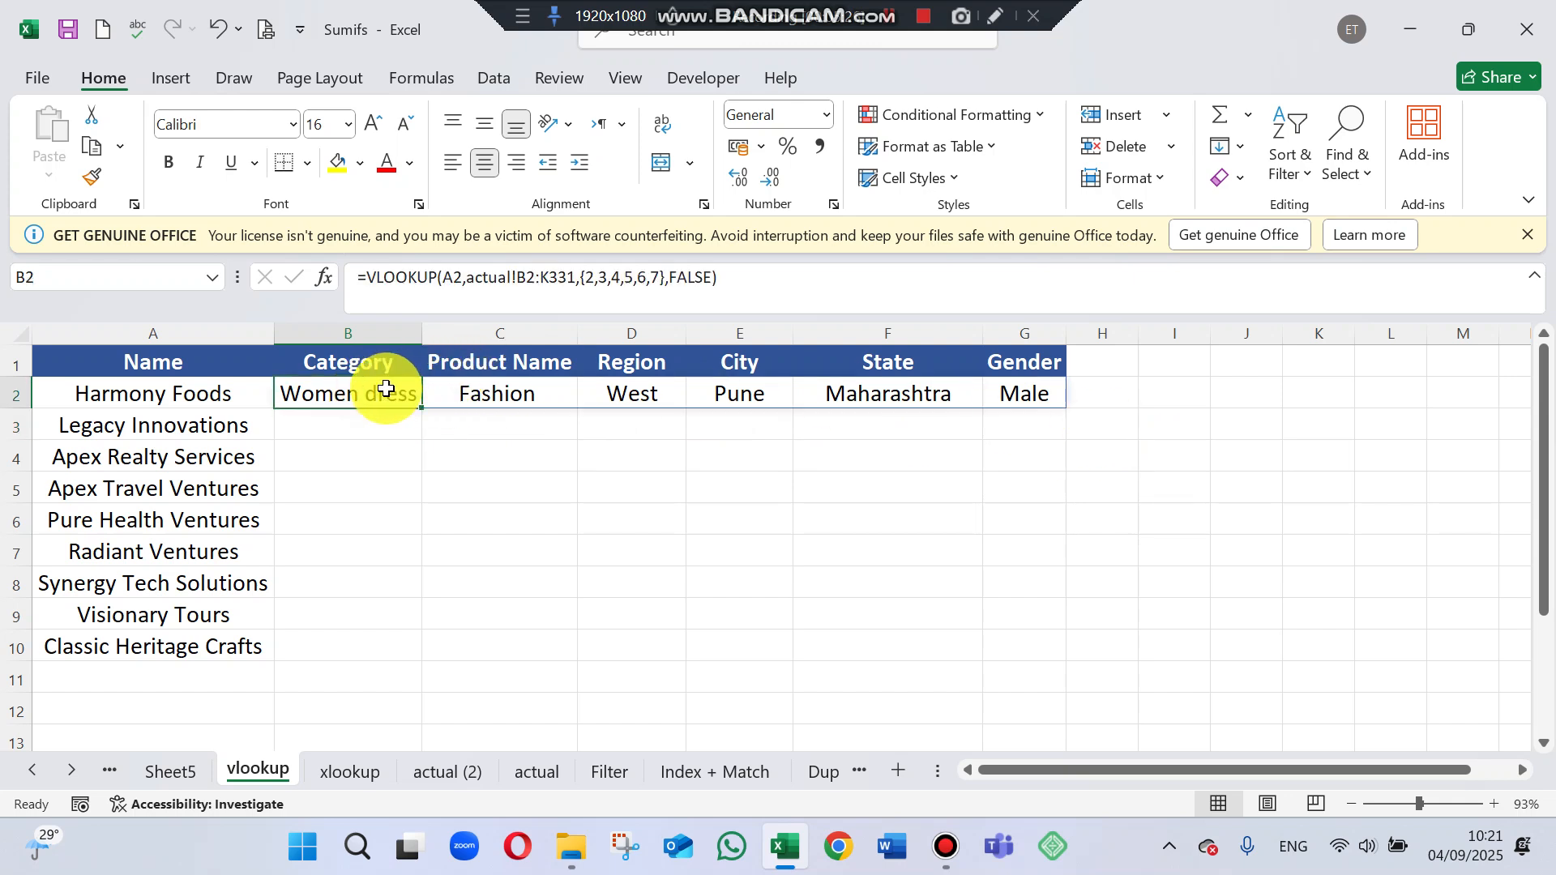
drag(389, 391, 1044, 661)
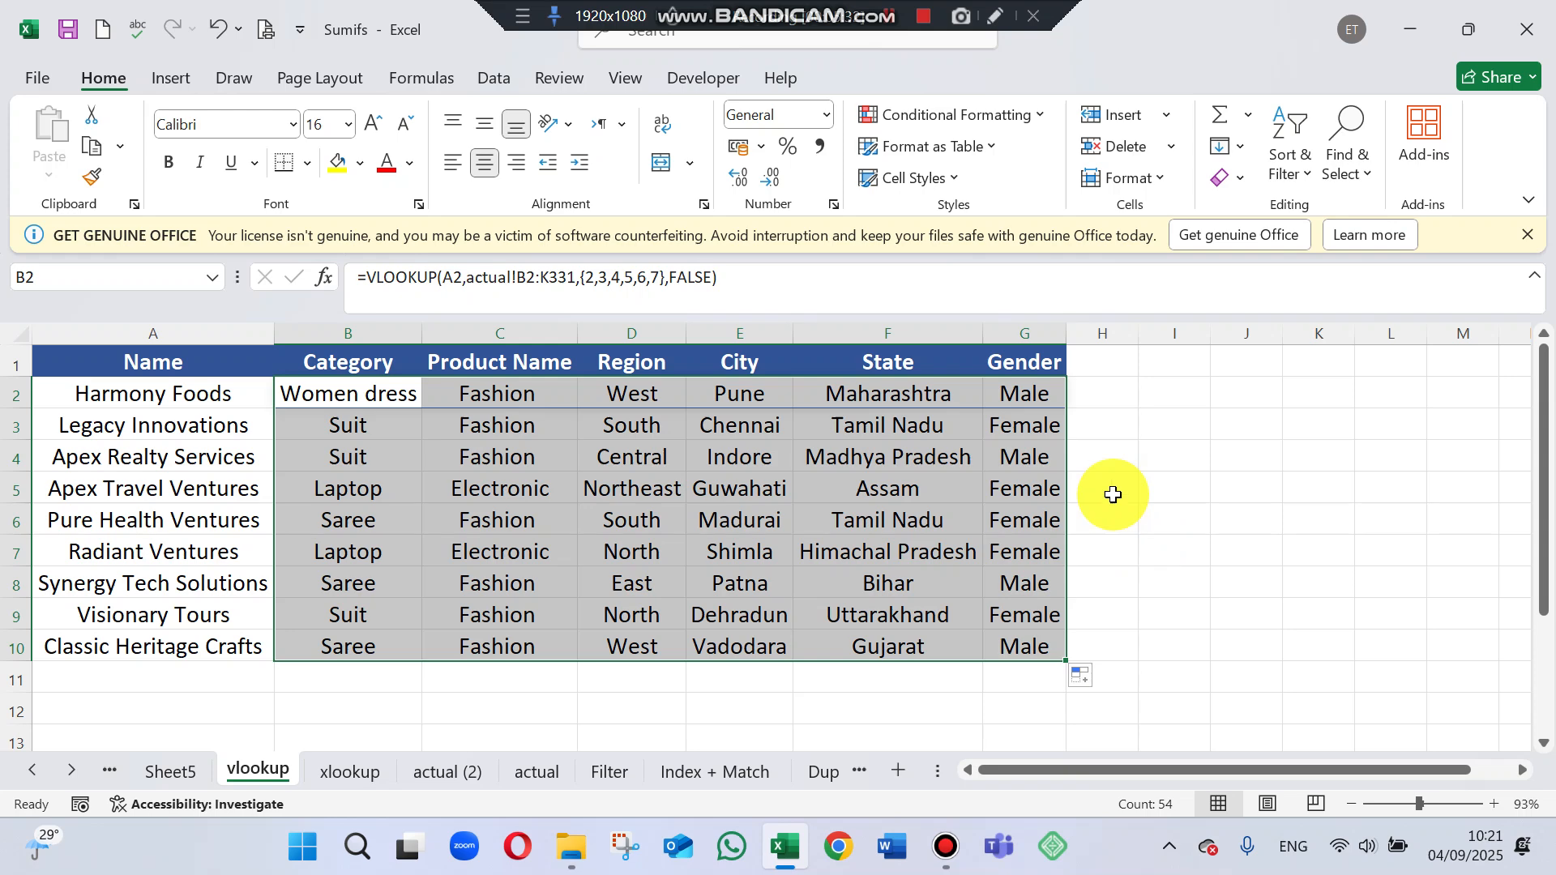
click(1223, 486)
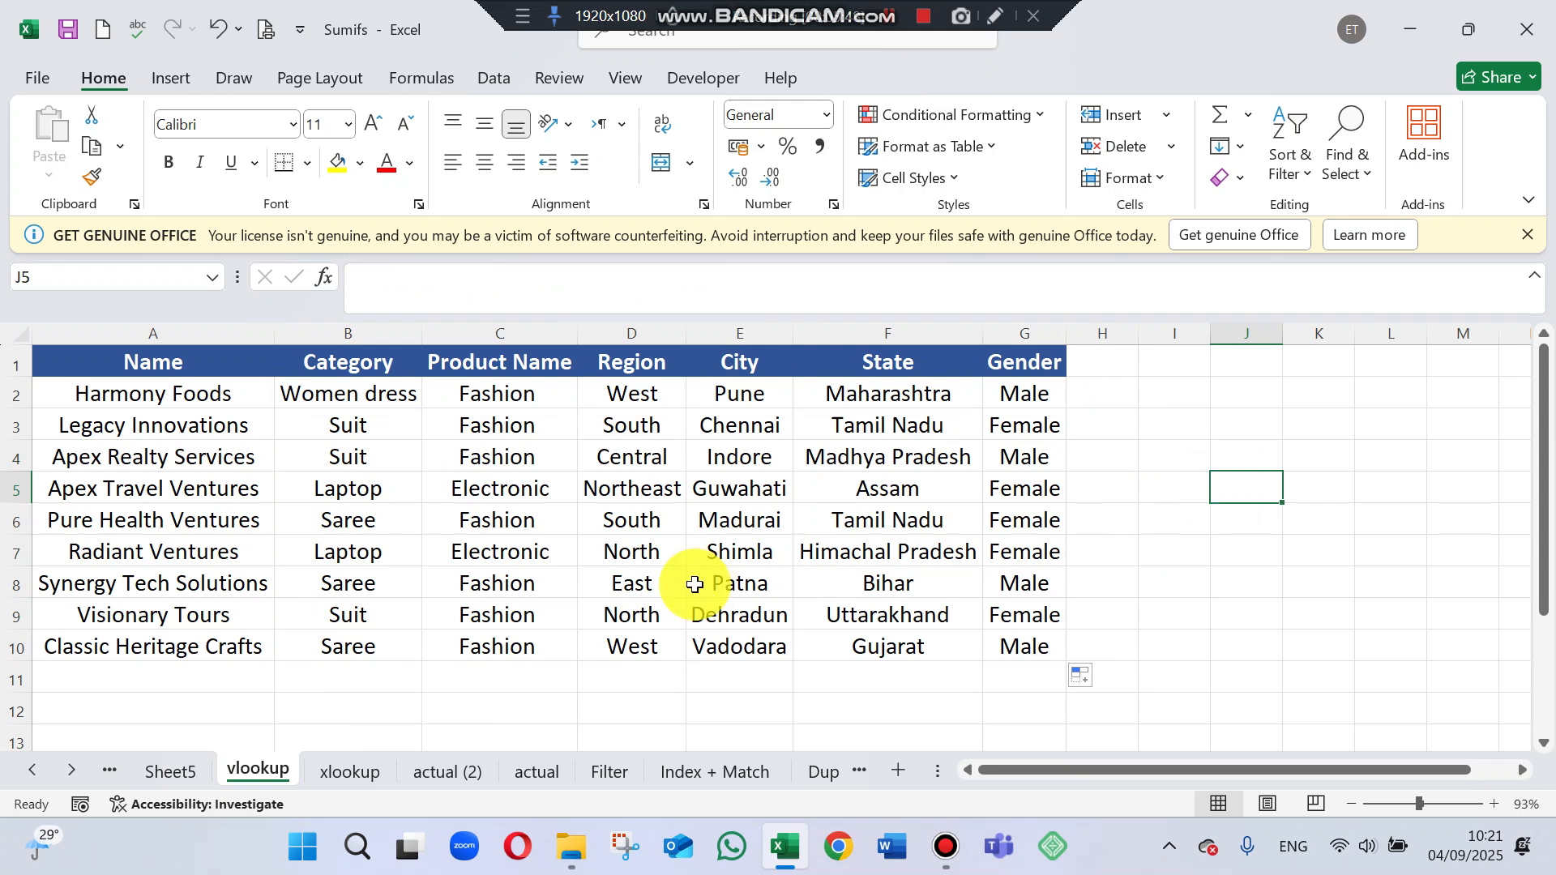
Compare the header row A1:K1 of the actual sheet with the columns on the vlookup sheet.
click(521, 773)
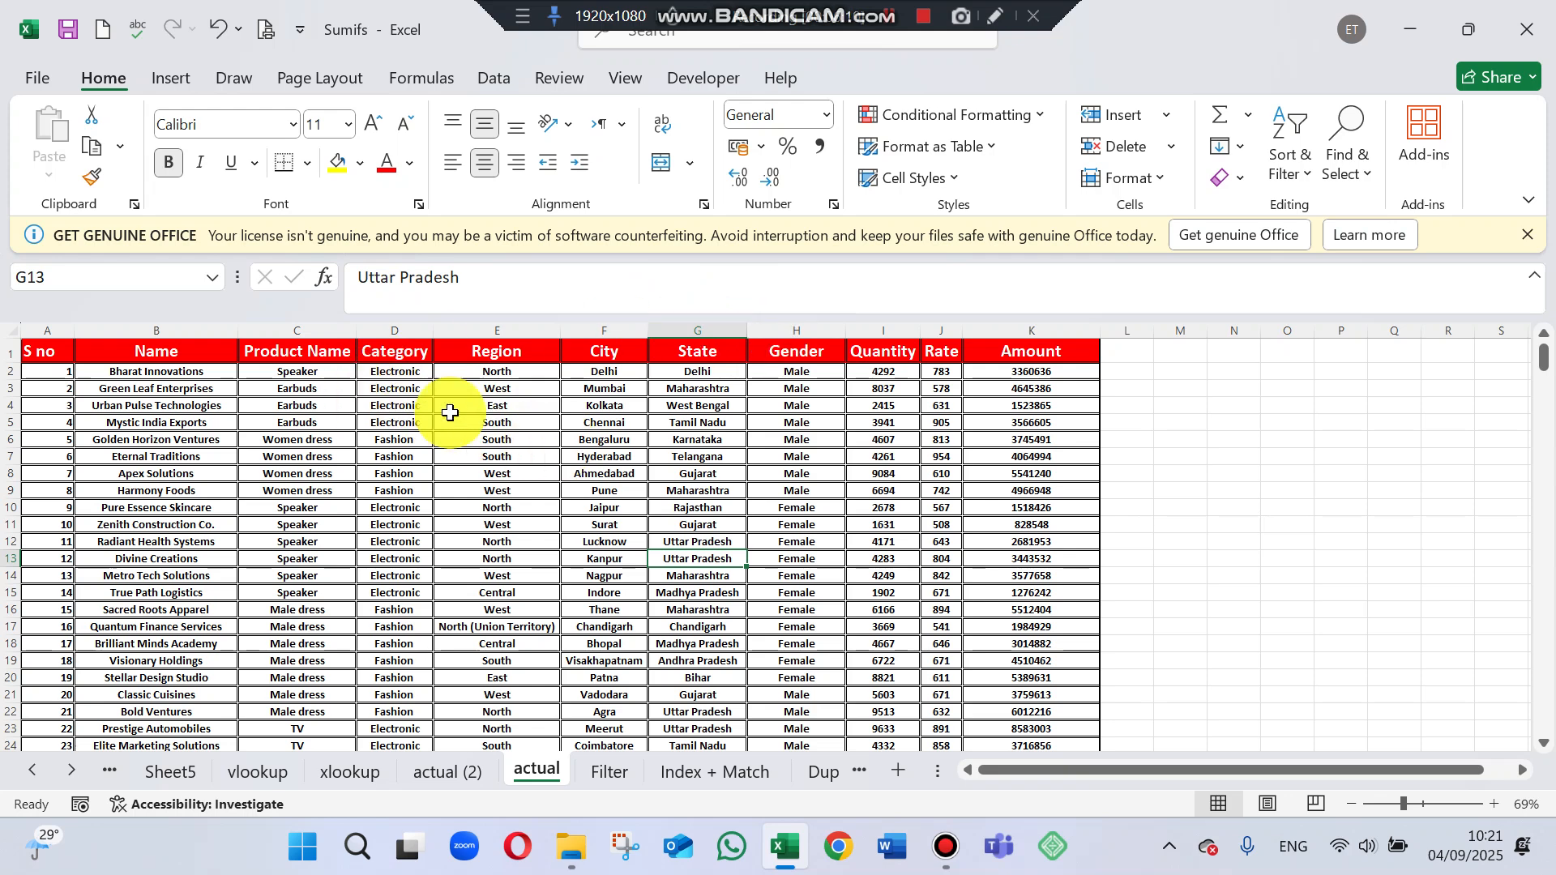
drag(449, 410, 450, 392)
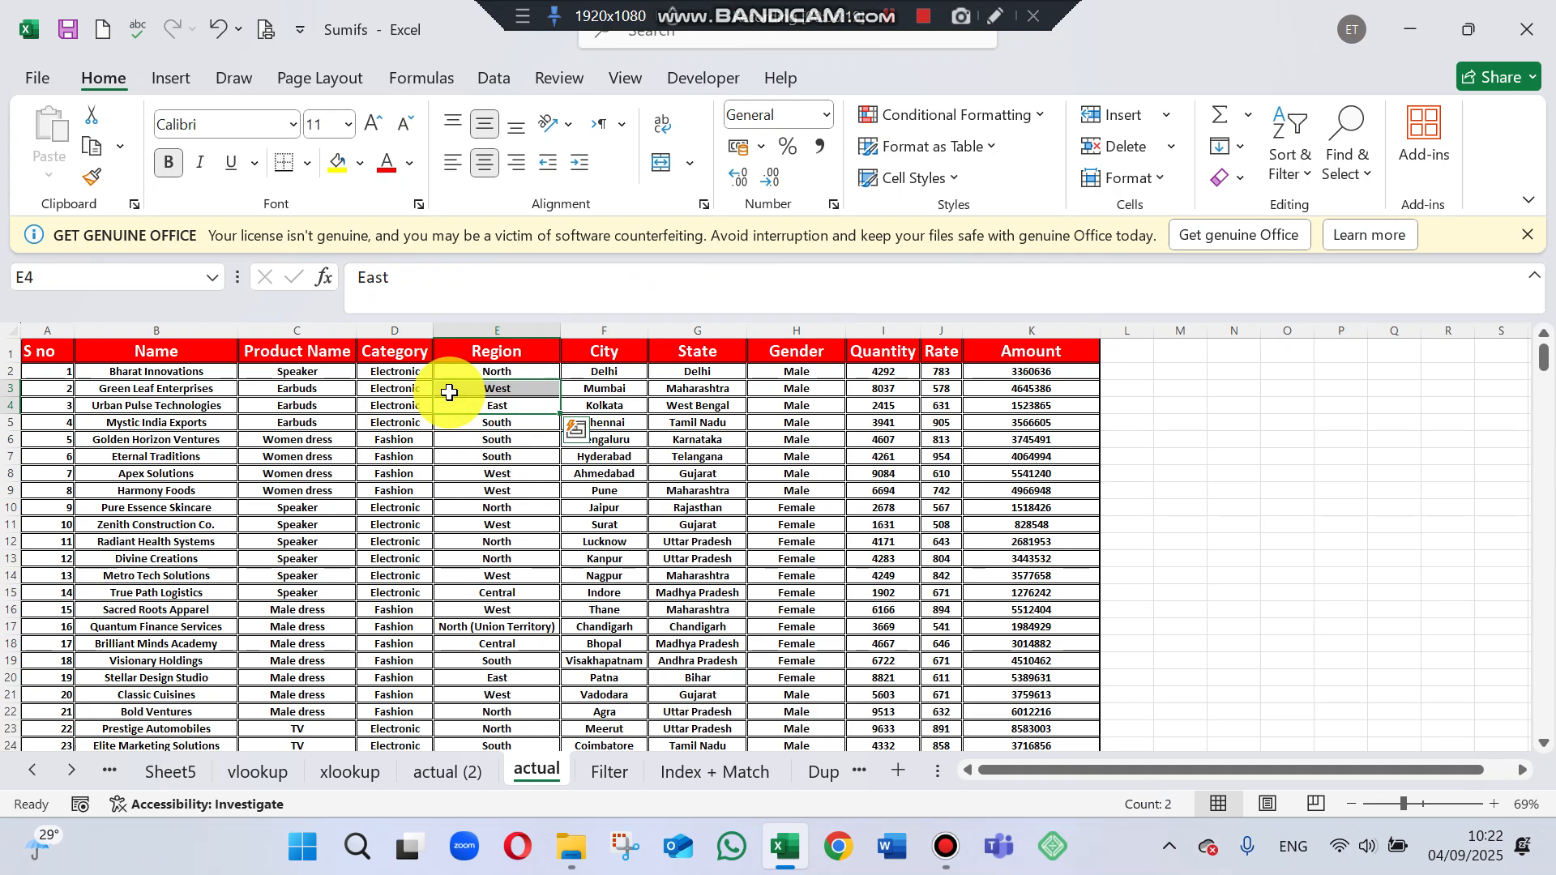
drag(35, 351, 1038, 351)
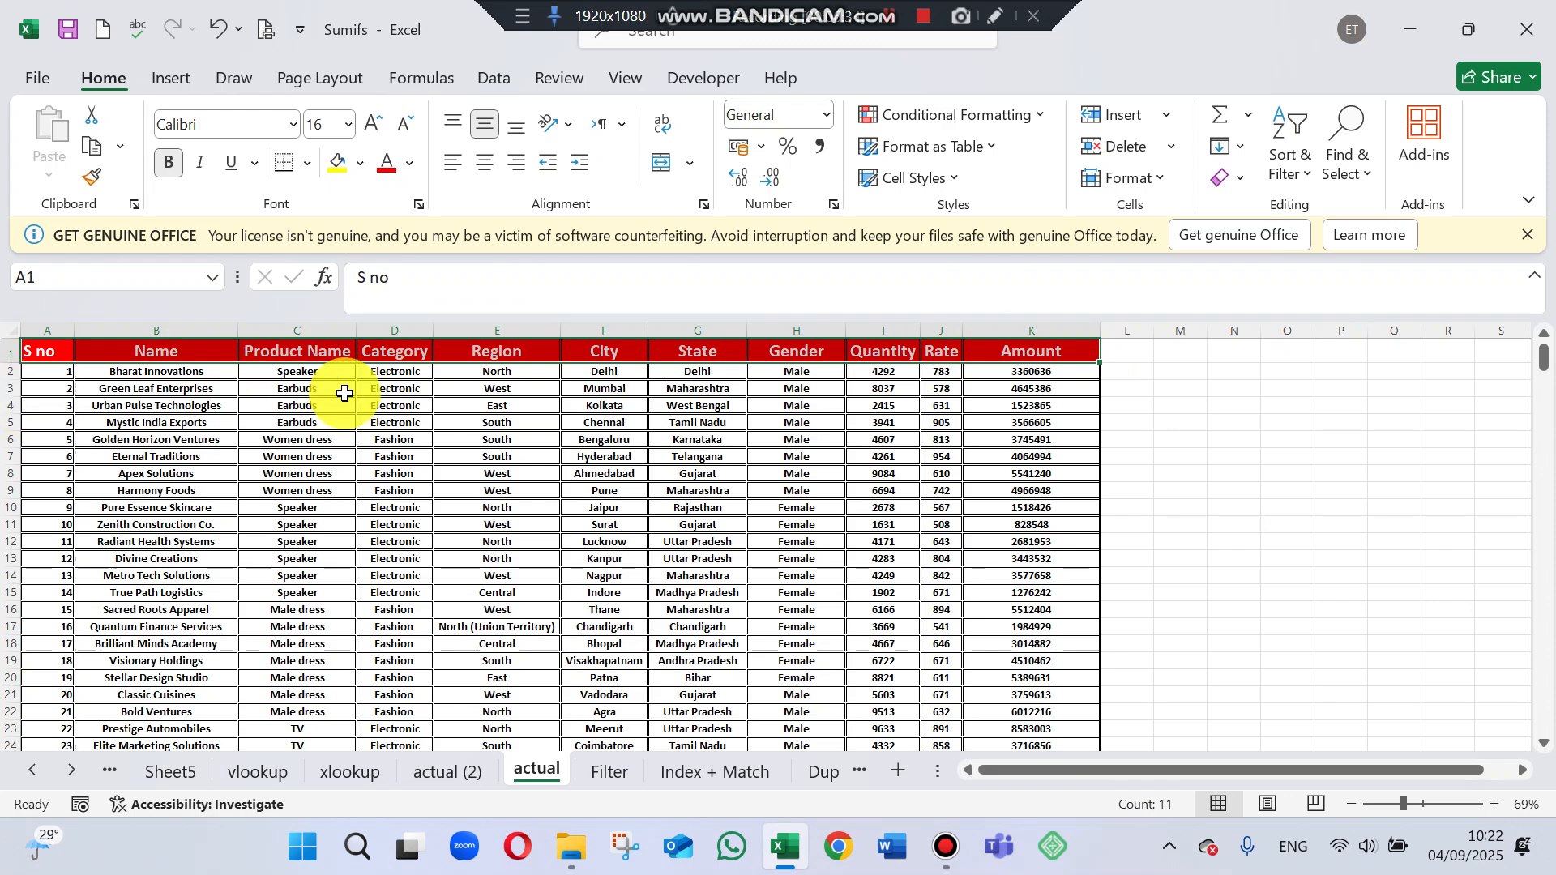
click(1228, 454)
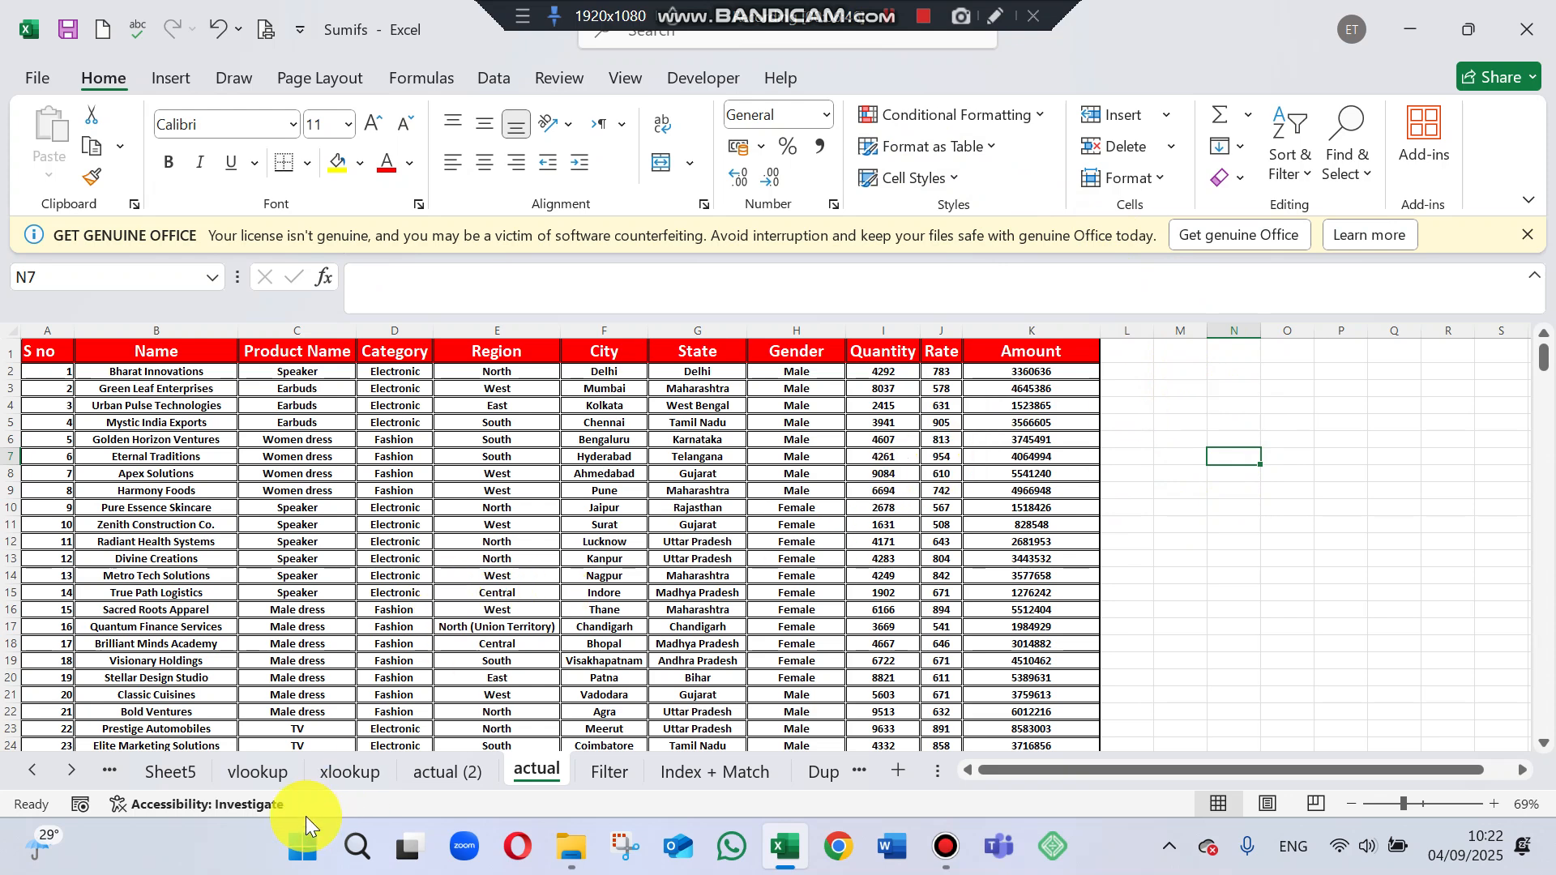
click(275, 781)
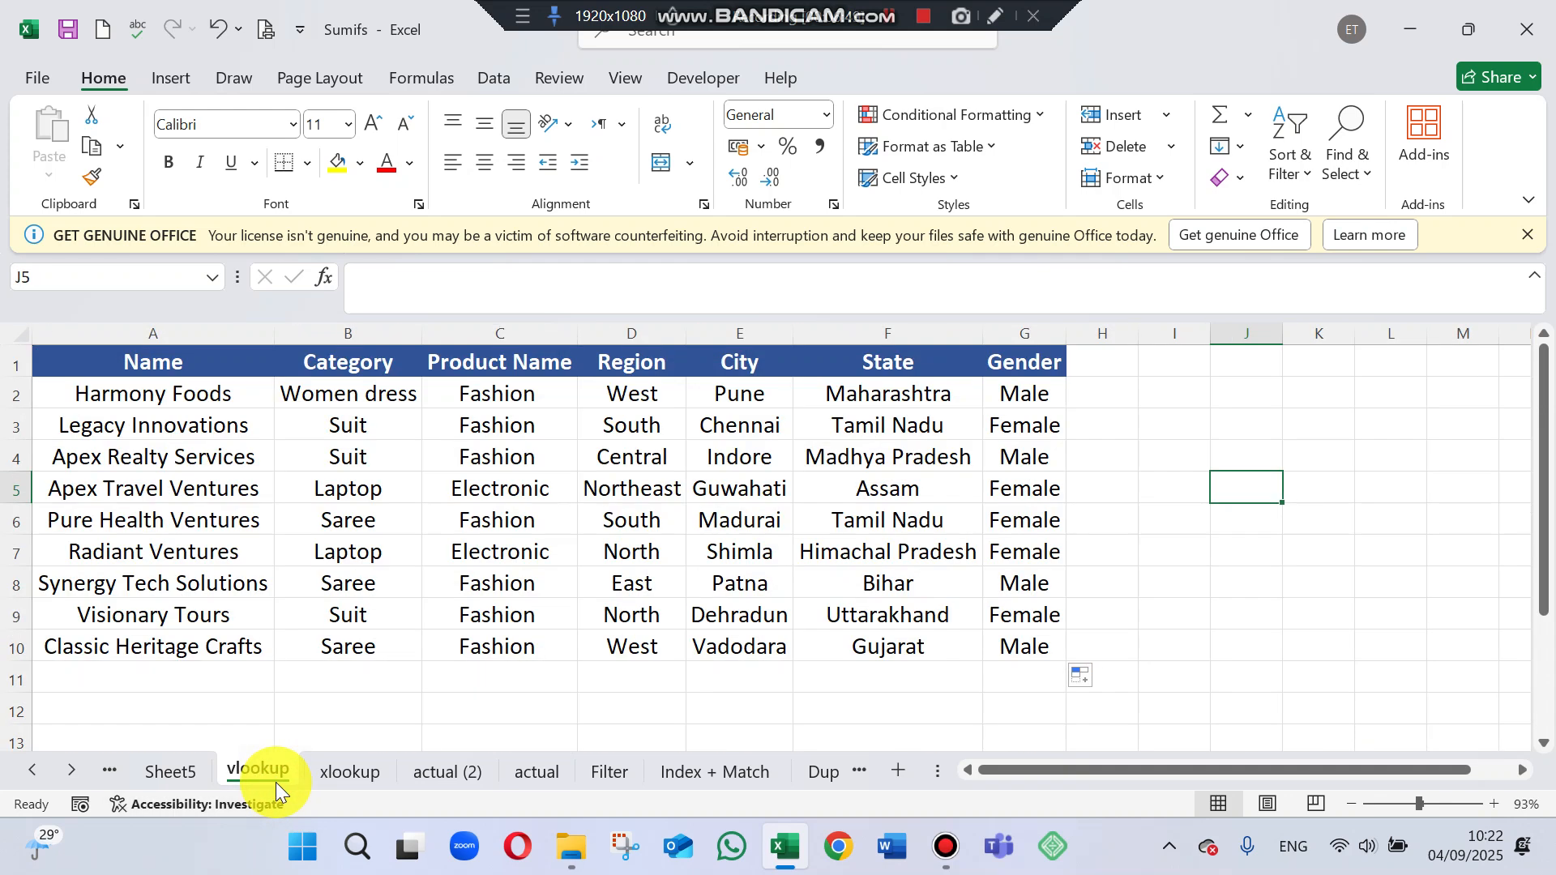
click(538, 768)
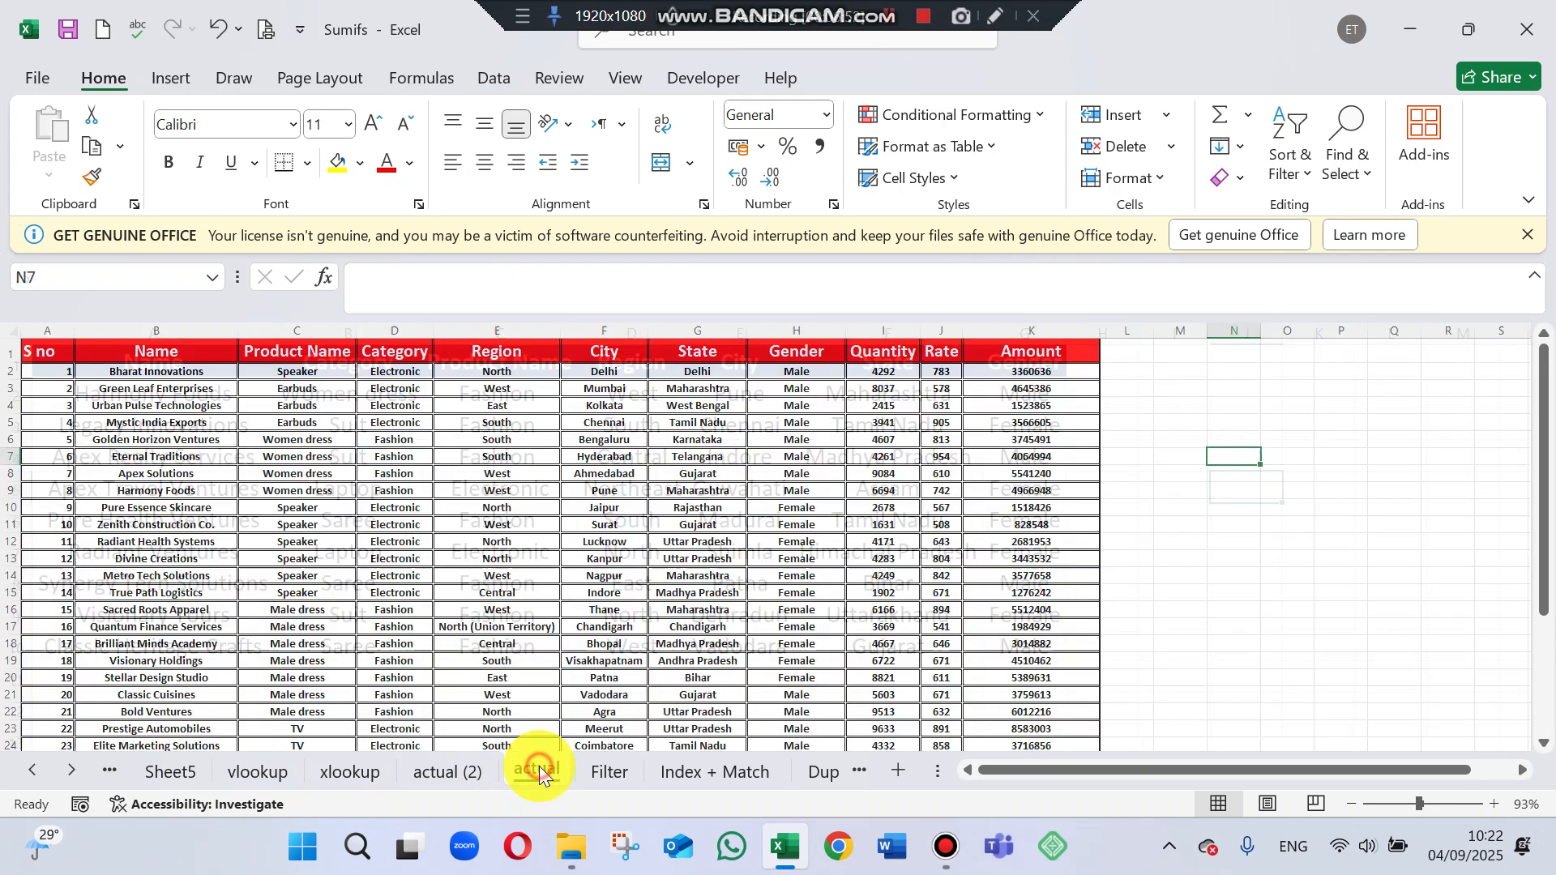